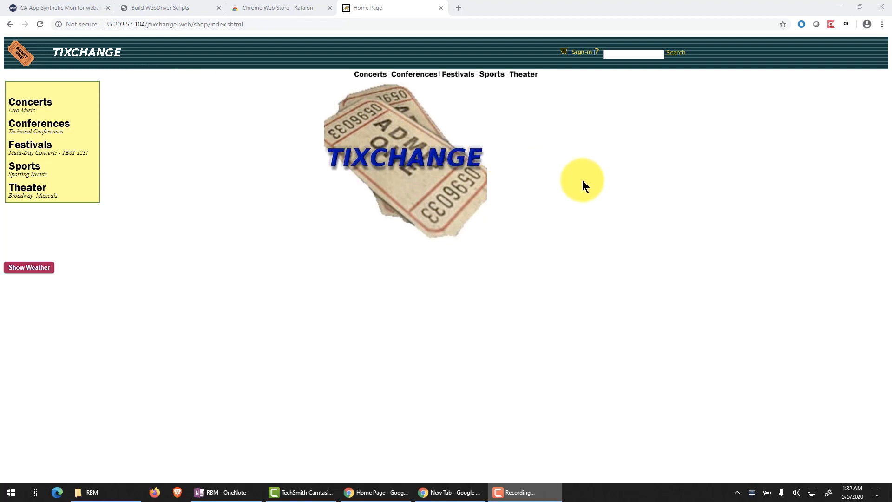
Step: View the Chrome Web Store search results for Katalon to locate the Katalon Recorder extension
click(265, 10)
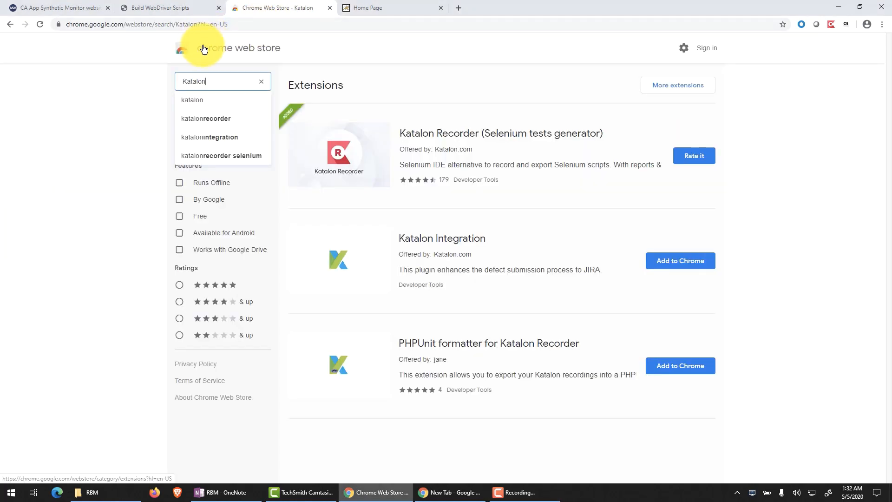
click(226, 82)
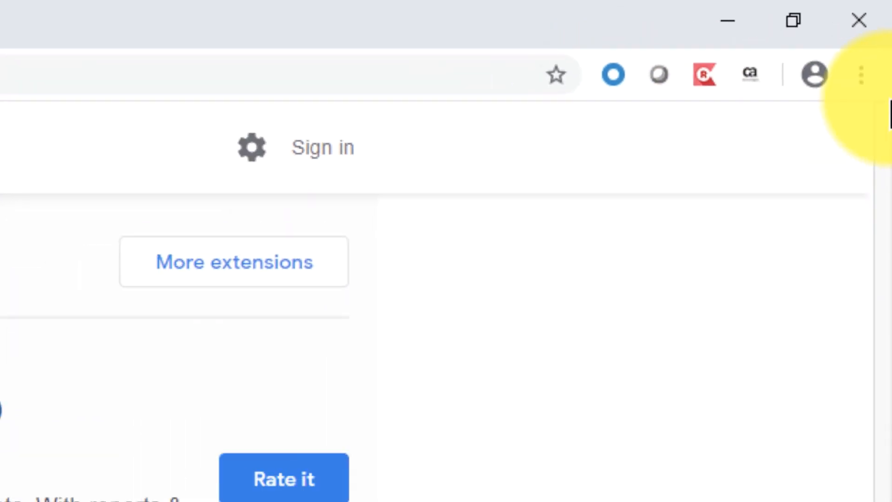
Step: Open the installed Katalon Recorder extension's details and review its site access and incognito permissions
click(870, 54)
mouse_move(754, 342)
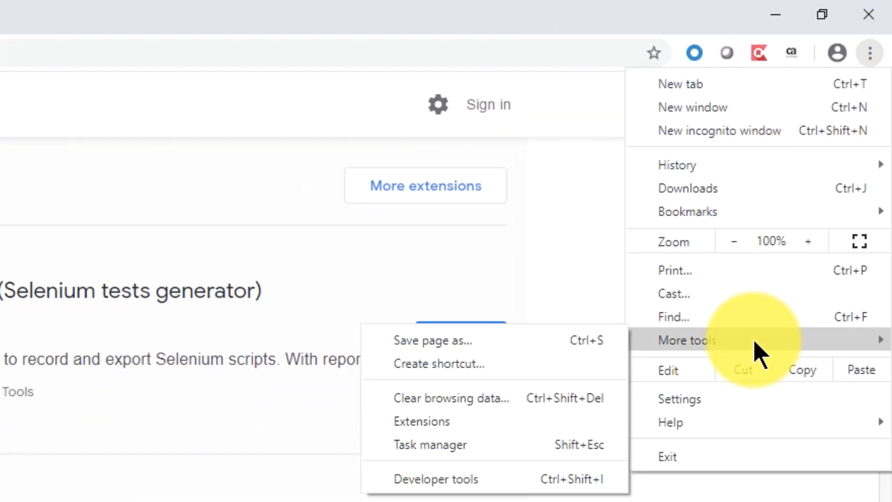
click(497, 421)
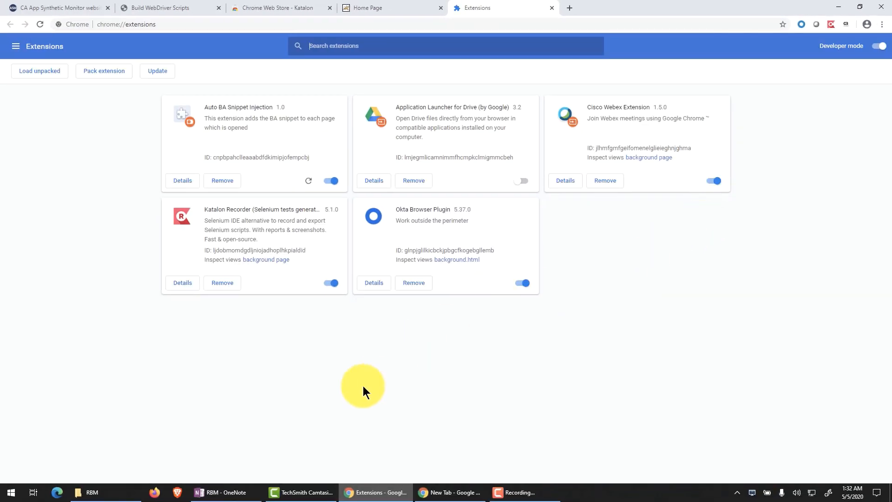
click(330, 283)
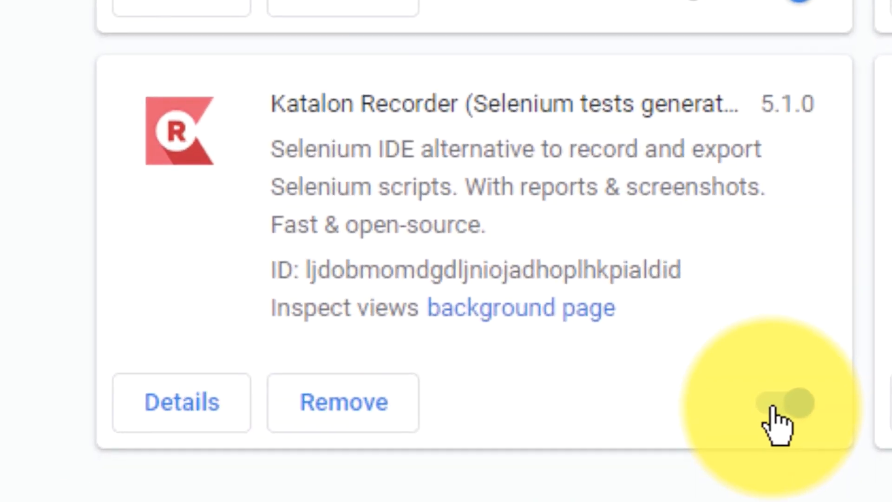
click(149, 412)
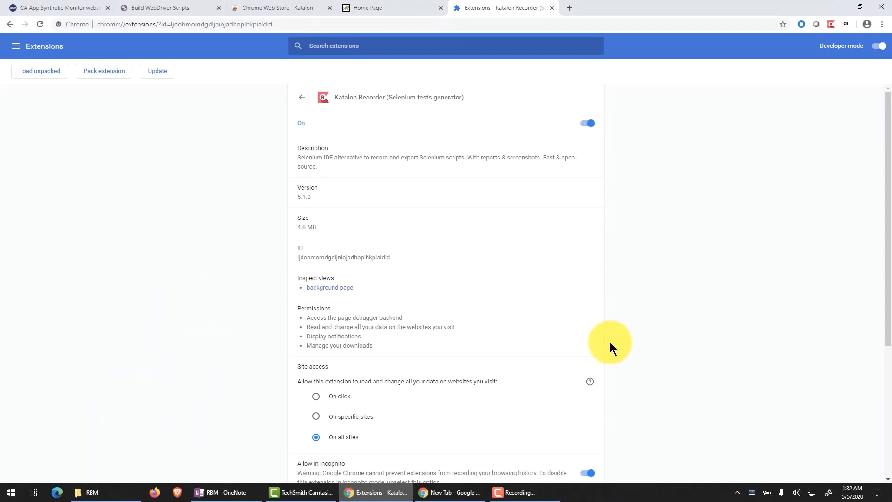
scroll(610, 346, down, 2)
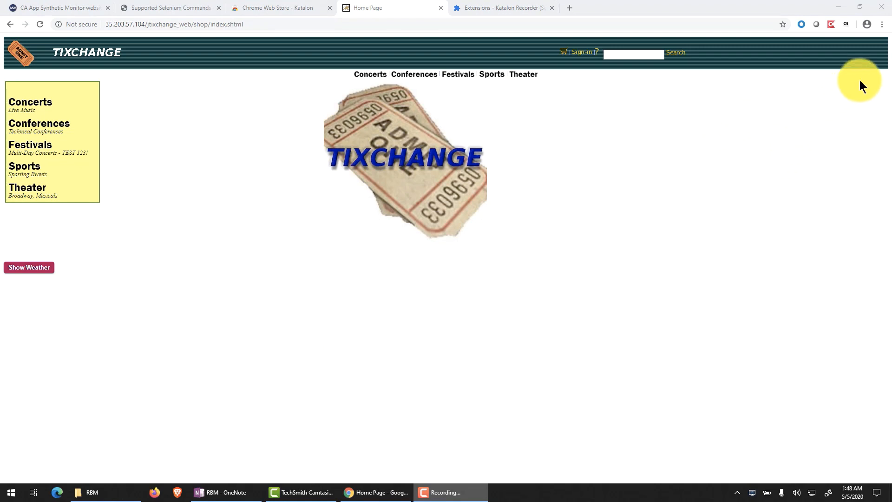
Step: Open a new incognito window and enter the address 35.203.57.104/jtixchange_web/shop/index.shtml without loading it
click(882, 24)
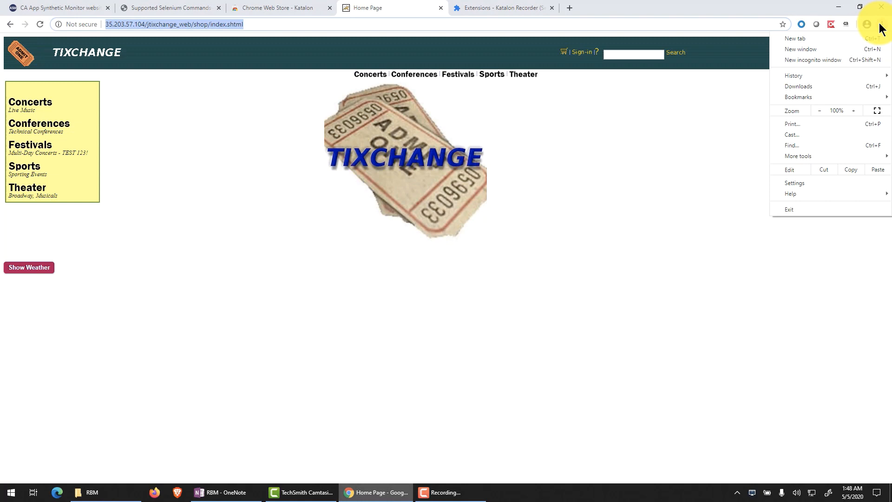
click(826, 62)
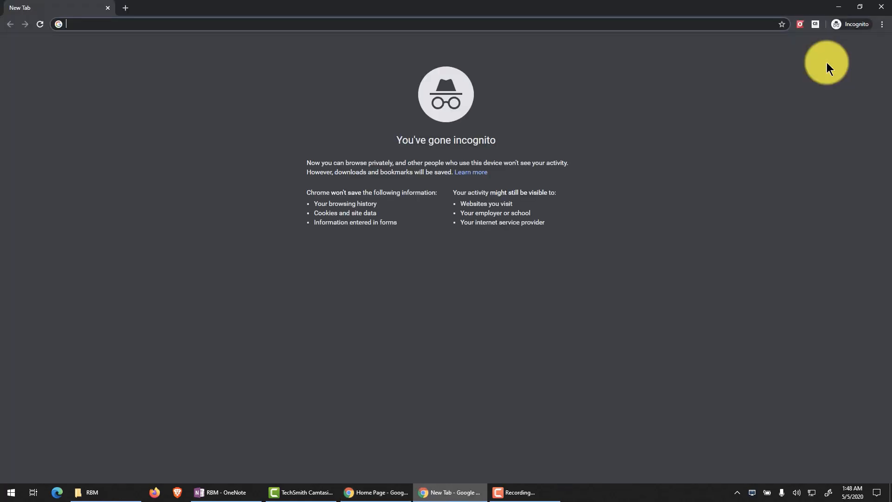
text(http://35.203.57.104/jtixchange_web/shop/index.shtml)
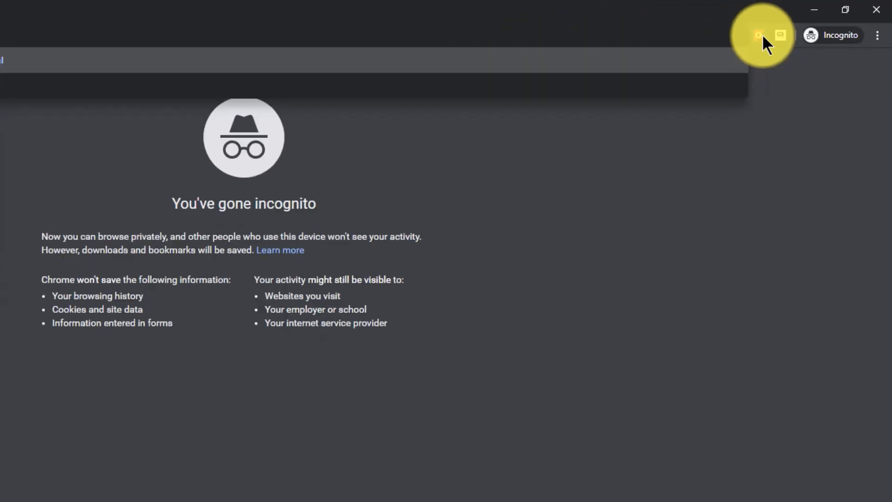
Step: Launch Katalon Recorder from the incognito window and create a new test case named TixChange_RBM
click(509, 101)
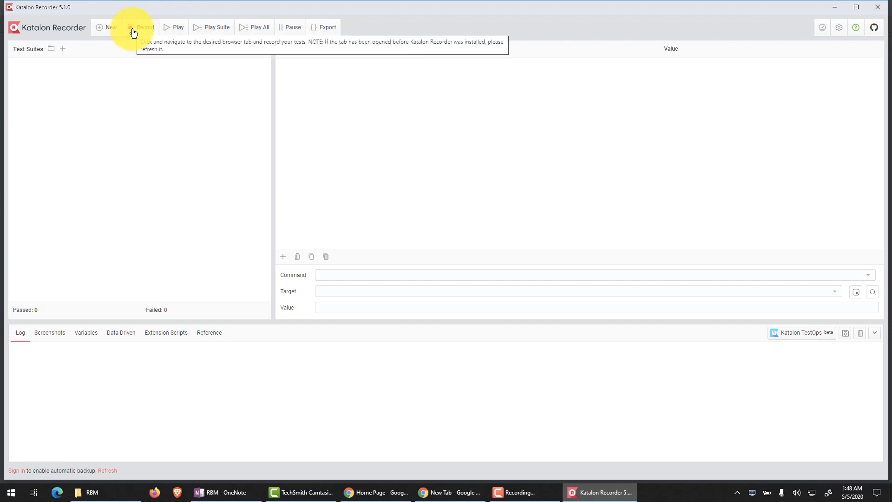
click(101, 31)
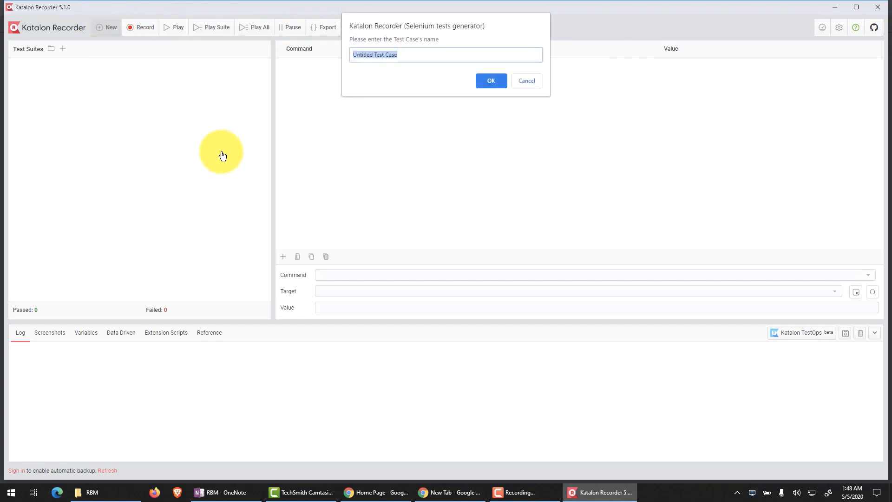
text(T)
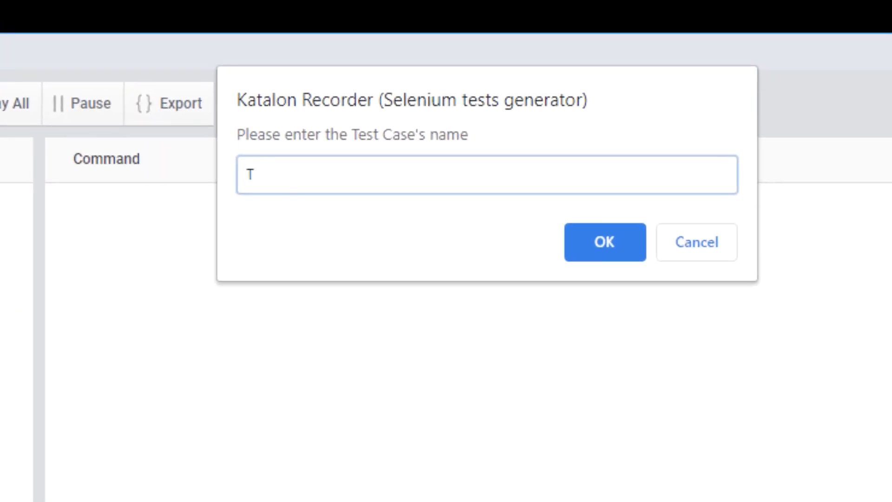
text(ixChange_R)
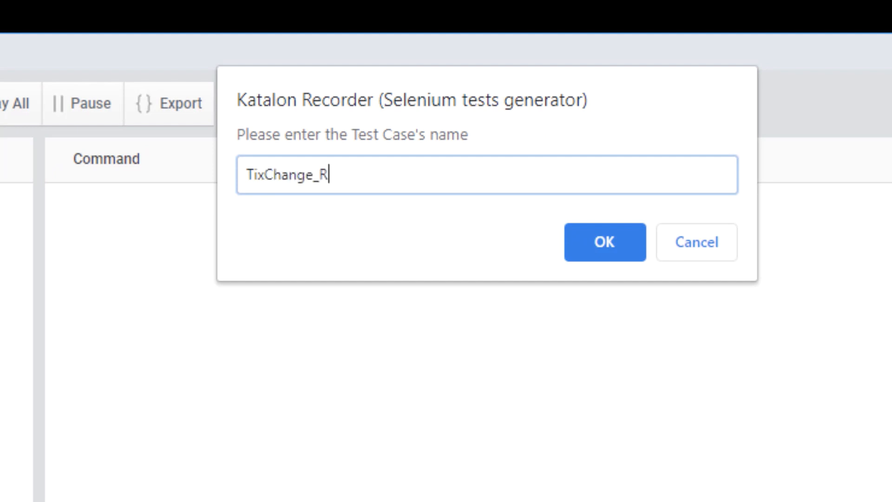
text(BM)
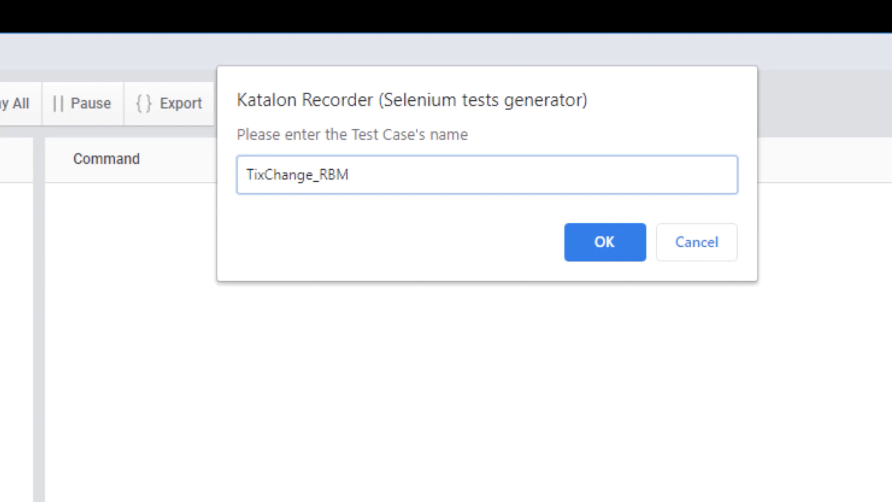
click(604, 242)
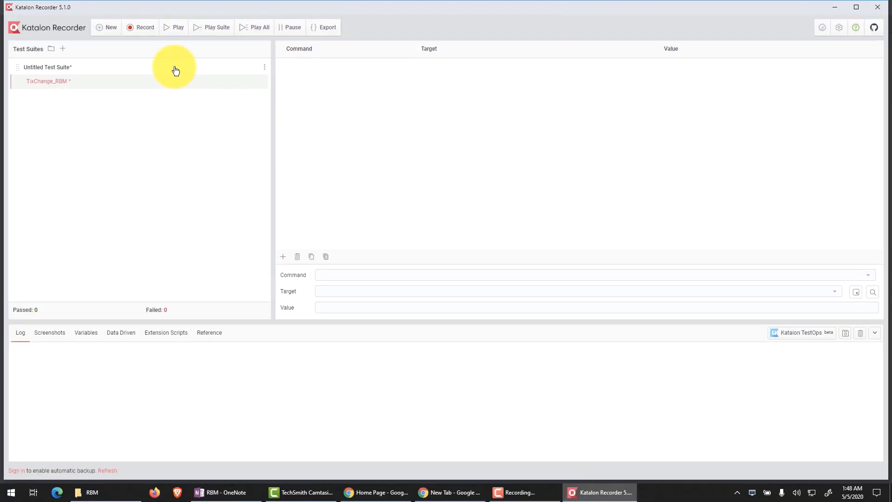
Step: Start recording the test case, load the TIXCHANGE home page in the incognito window and open its sign-in form
click(139, 32)
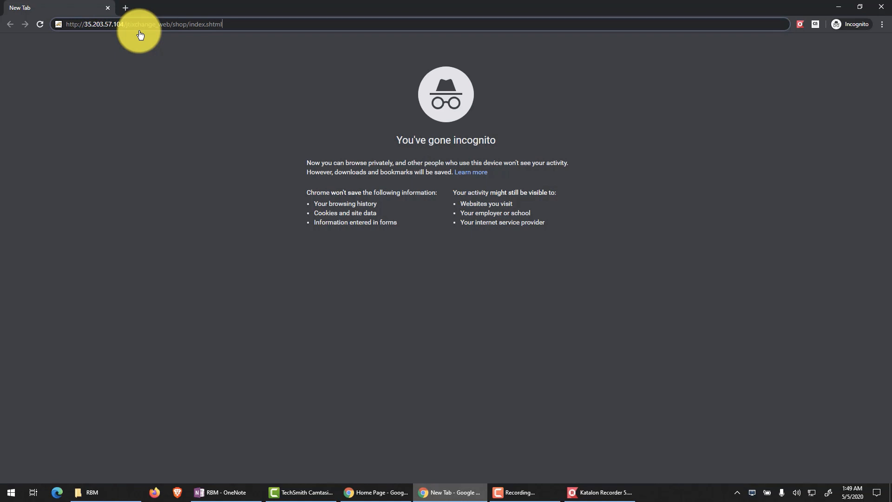
key(Return)
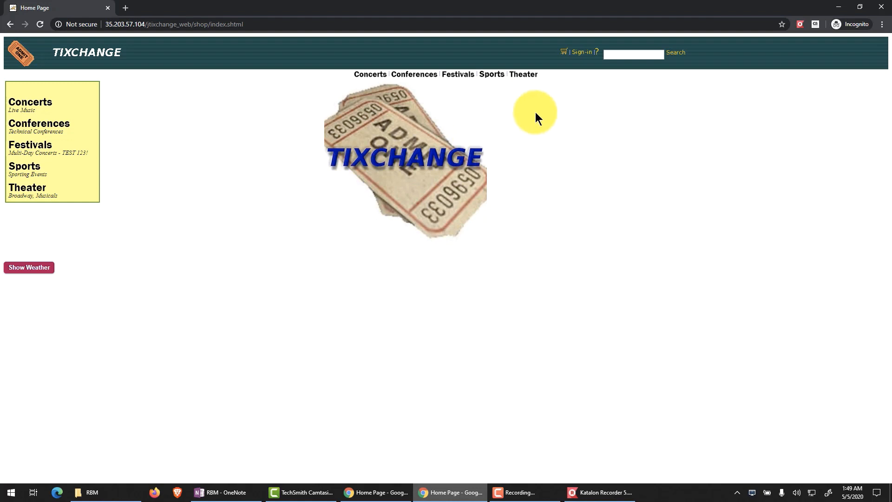
click(583, 52)
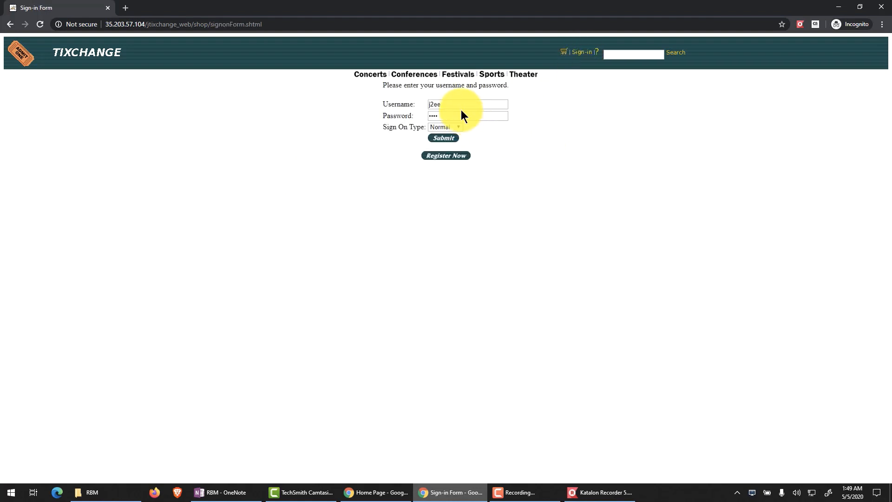
Step: Replace the prefilled username and password with the test account's credentials and submit the sign-in form
double_click(445, 106)
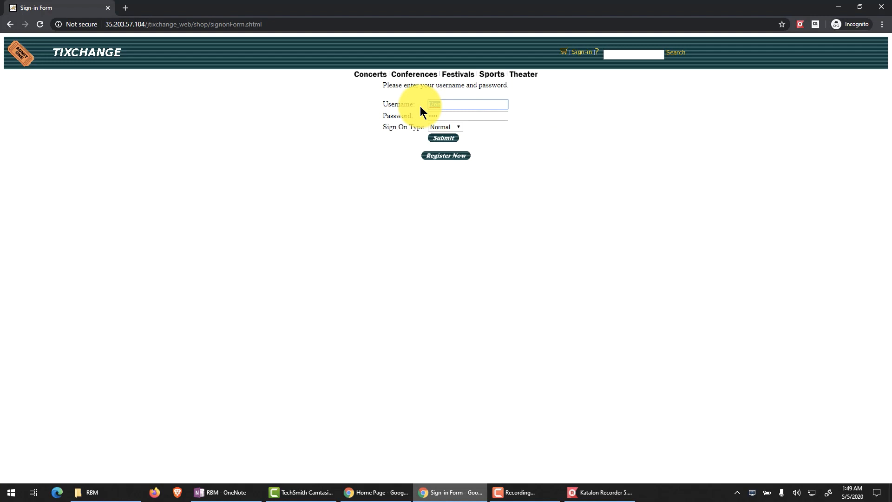
text(user1)
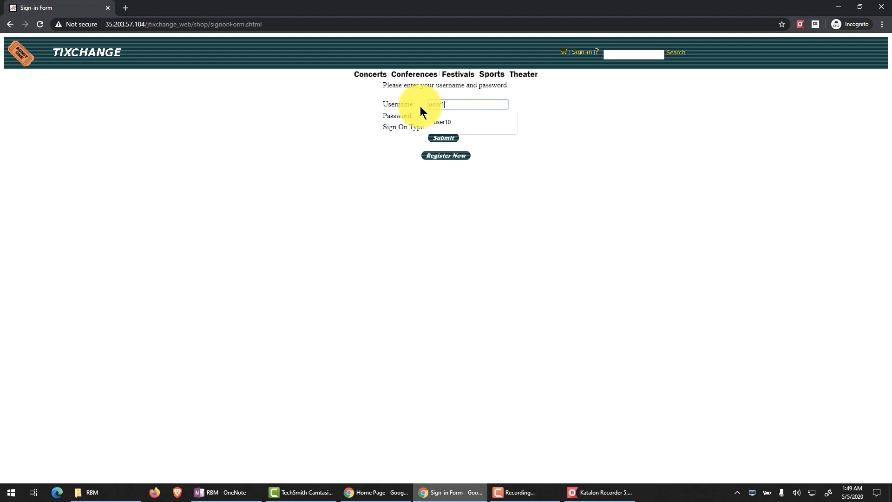
click(343, 150)
click(448, 117)
click(404, 116)
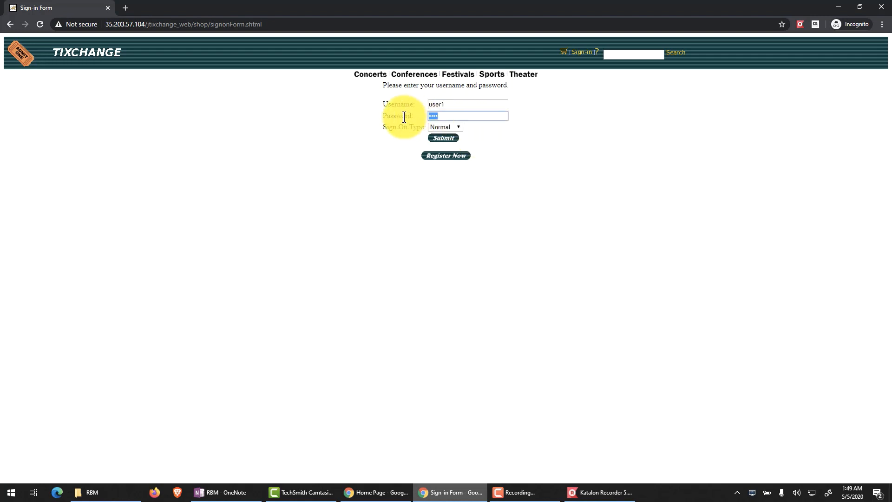
text(••••)
click(443, 138)
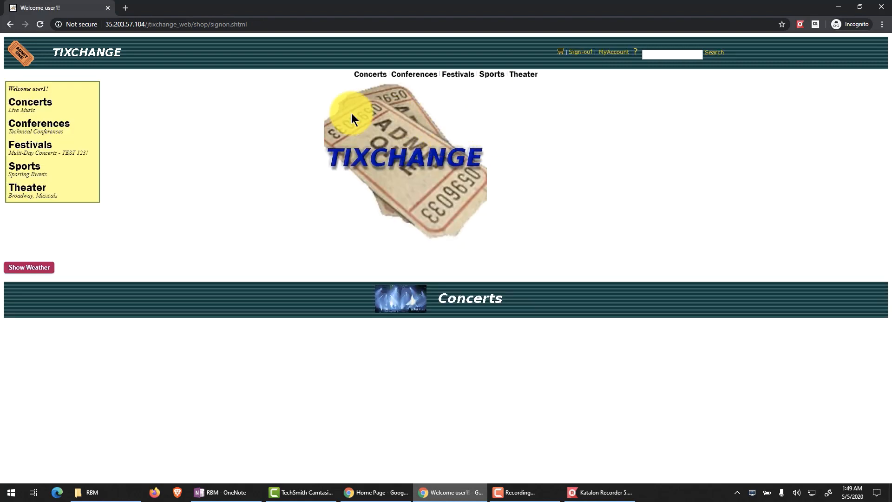
Step: Add the John Elton concert ticket for Section 111, Row 11 to the shopping cart
click(33, 104)
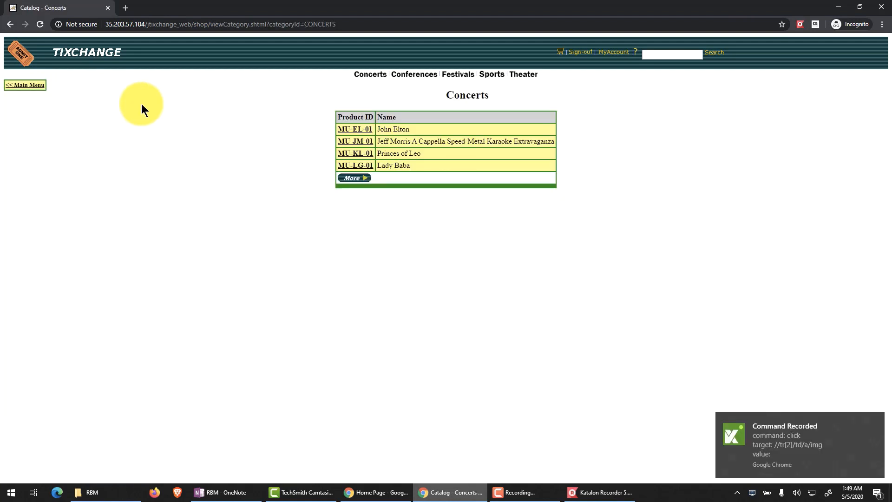
click(367, 133)
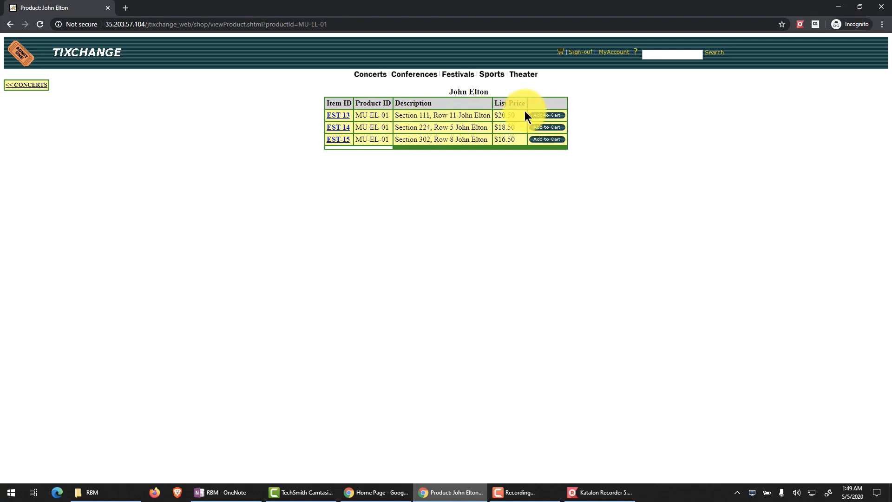
click(548, 116)
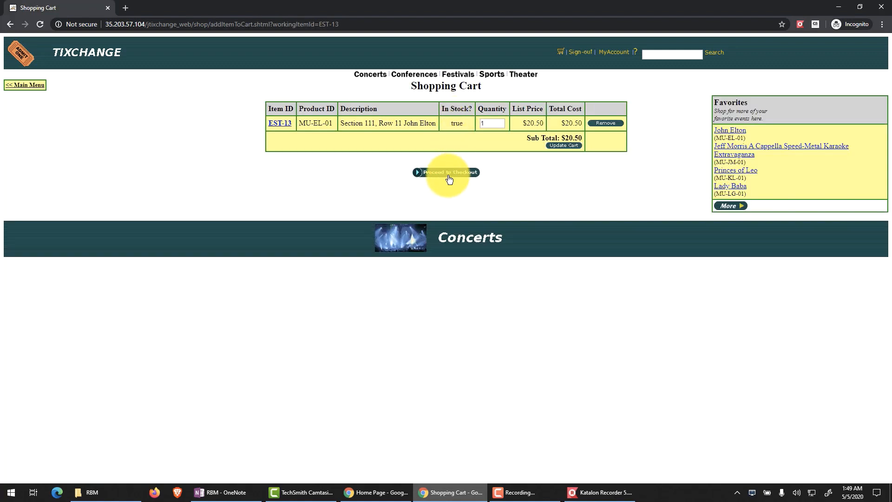
Step: Check out the cart with the prefilled payment and billing details, confirm the order, and return to the main menu
click(447, 176)
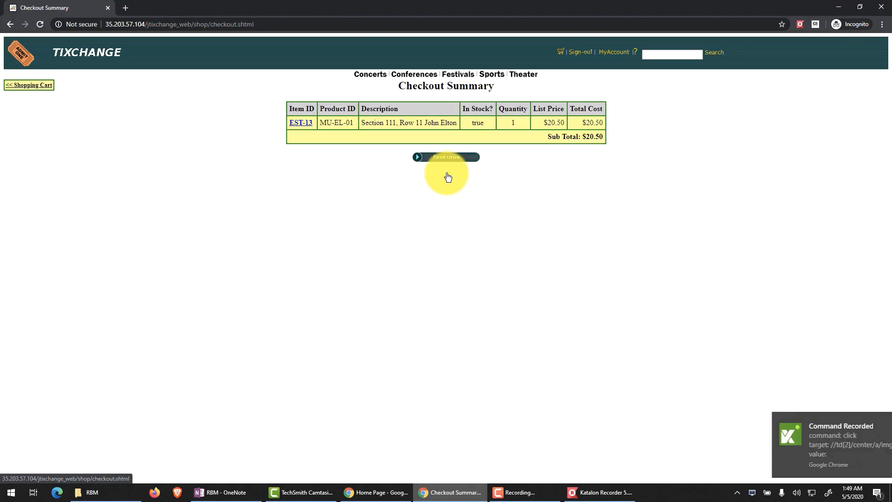
click(445, 158)
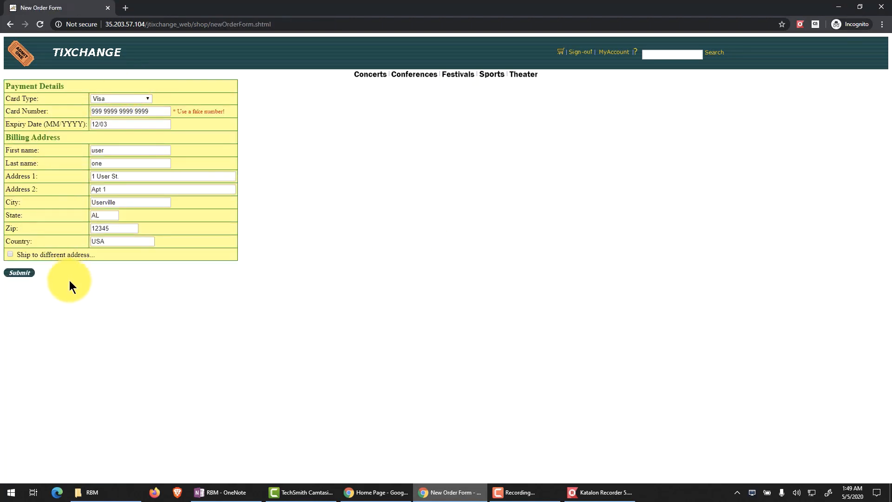
click(20, 272)
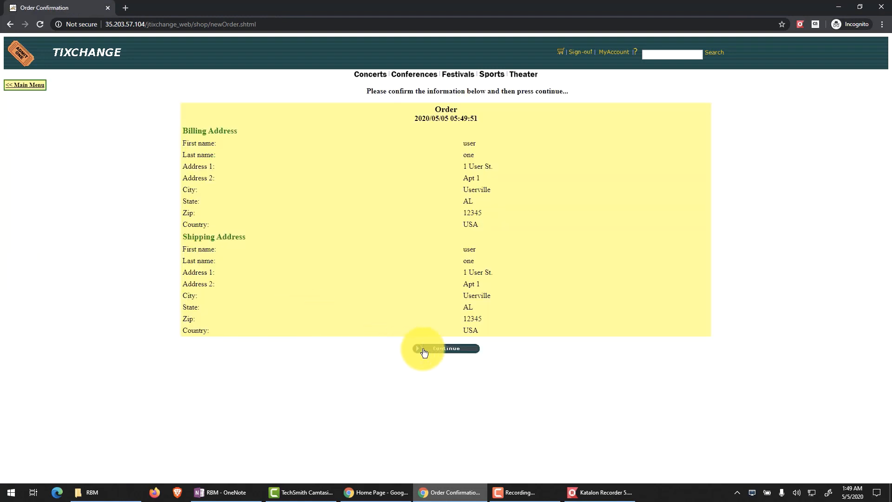
click(447, 349)
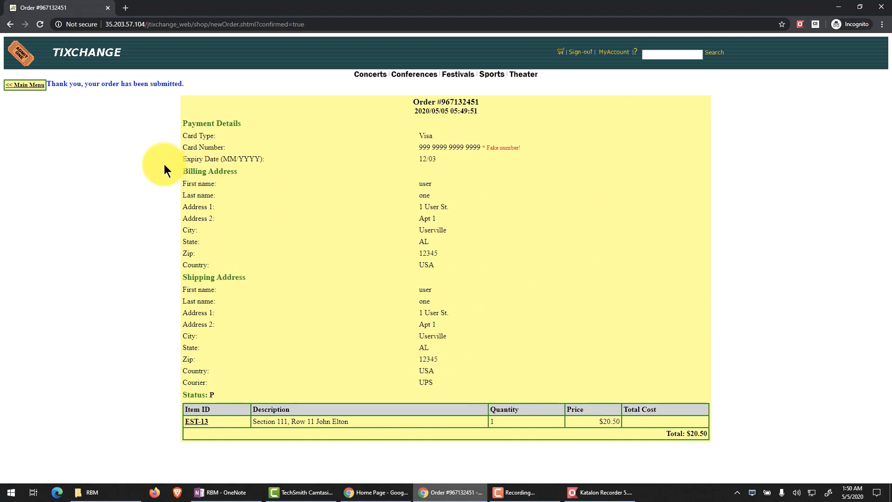
click(22, 86)
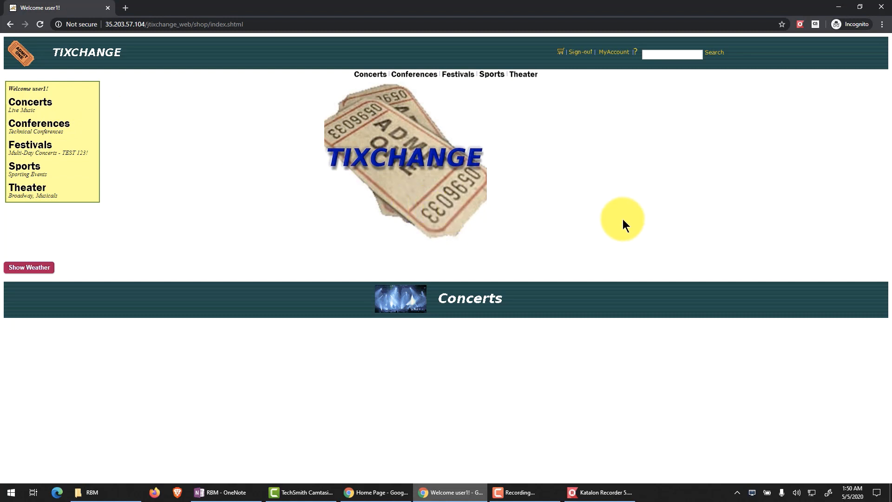
Step: Switch back to Katalon Recorder, stop the recording and review the captured commands from the beginning
click(607, 495)
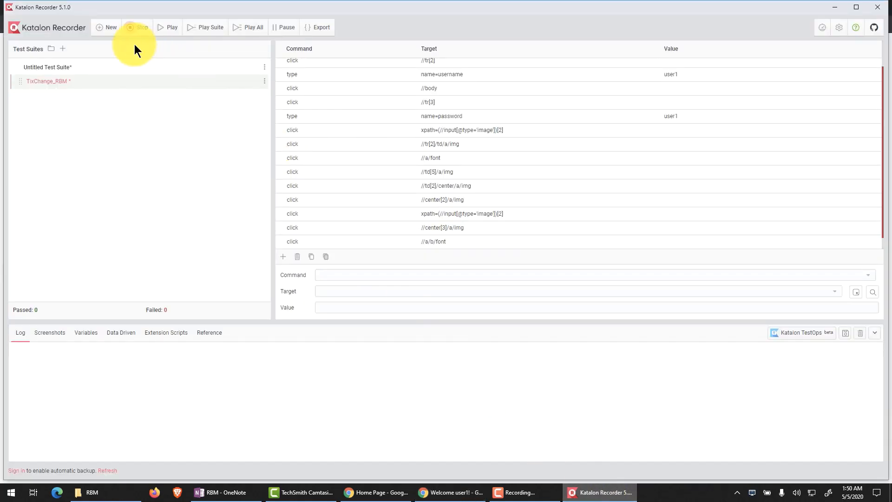
click(133, 31)
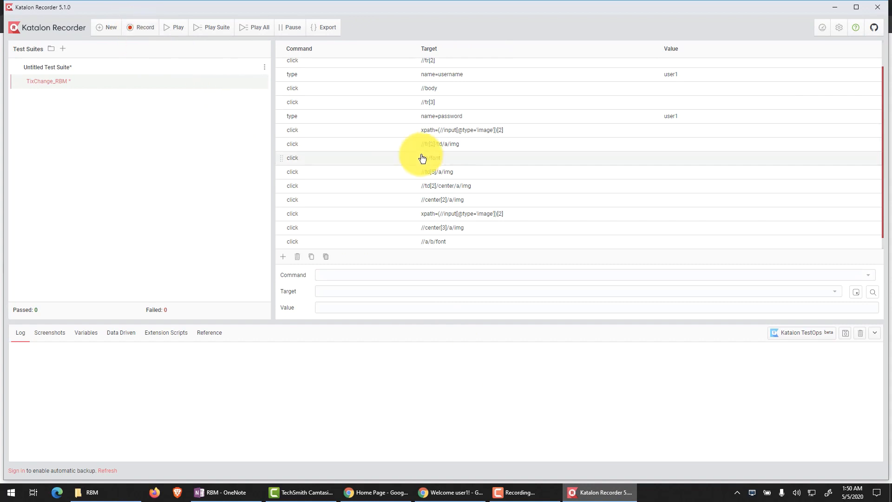
scroll(421, 158, up, 1)
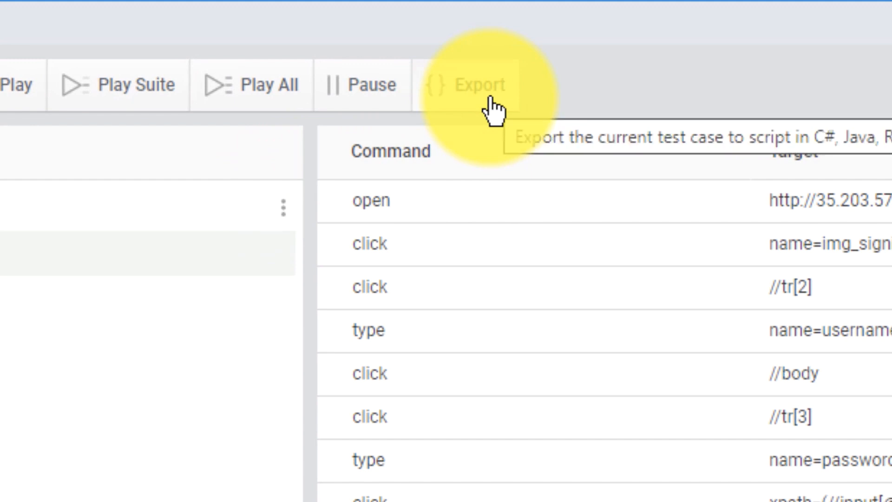
Step: Export the current test case as a script in XML format and copy the generated code to the clipboard
click(493, 111)
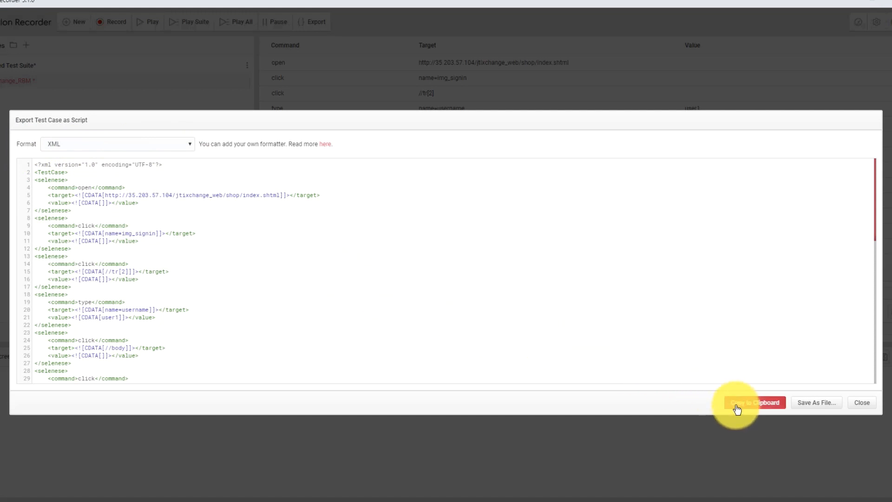
click(179, 246)
scroll(180, 245, down, 2)
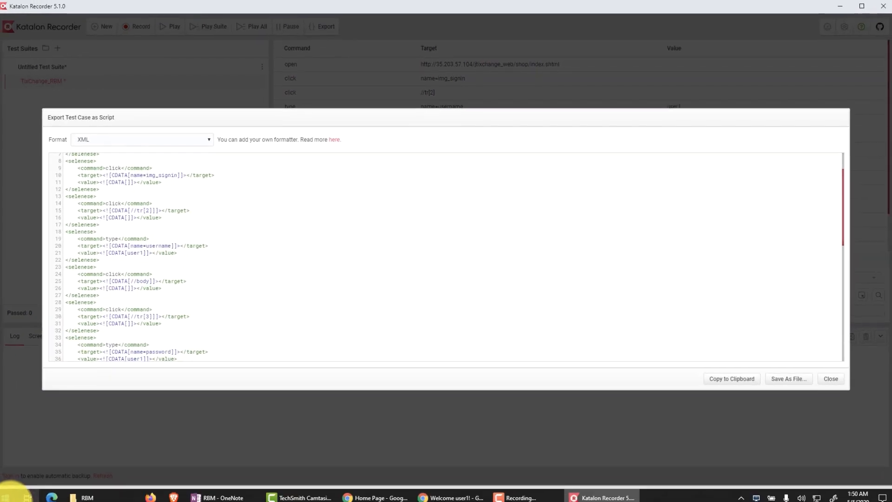
Step: Open a blank Notepad document, paste the exported XML script into it and maximize the window
click(12, 493)
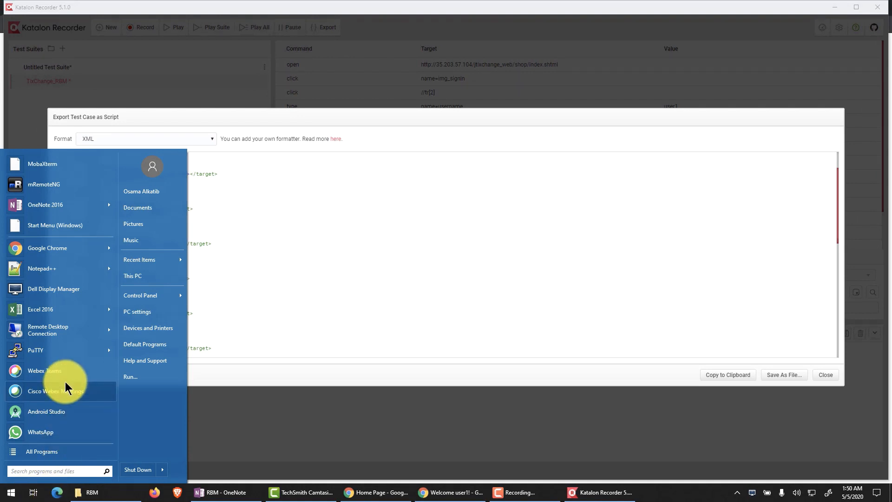
text(note)
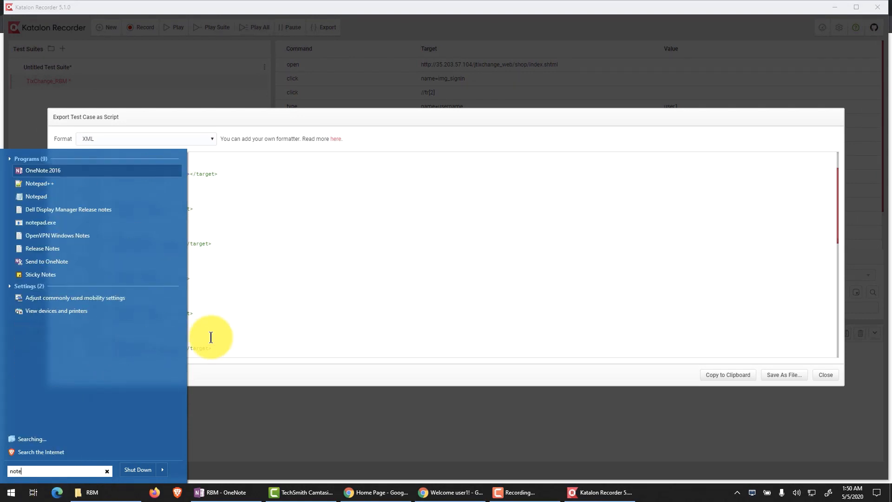
key(Return)
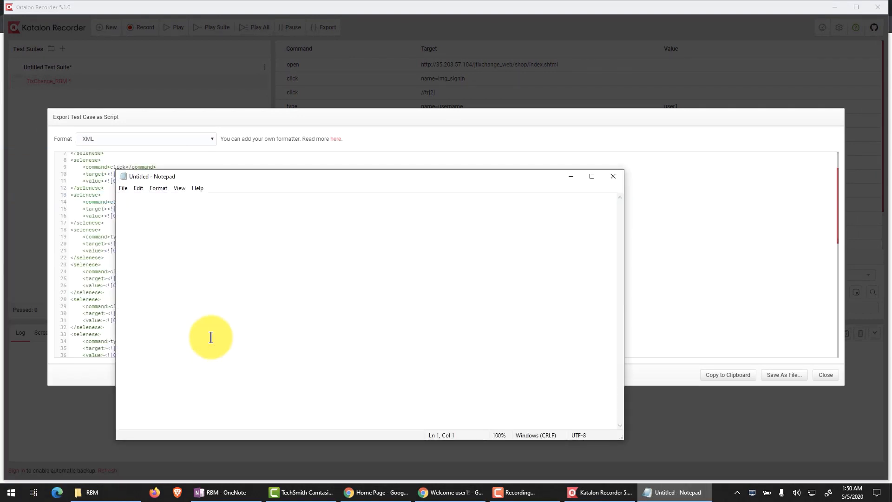
key(ctrl+v)
click(592, 178)
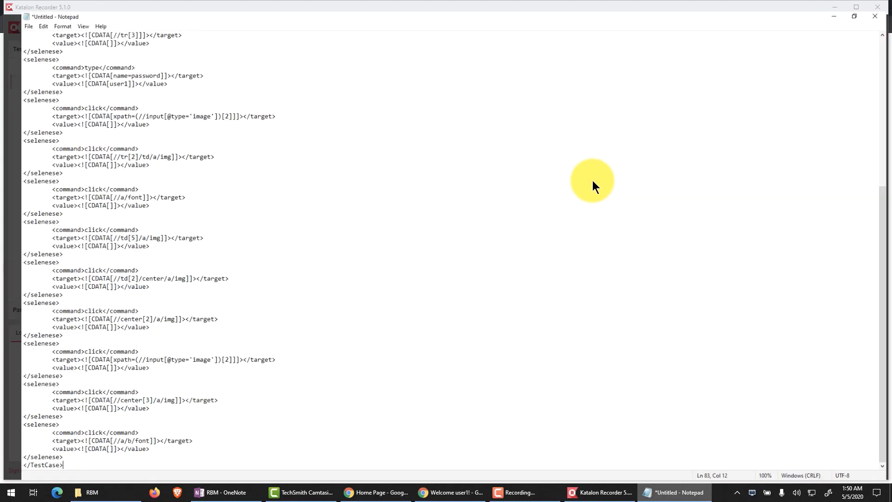
scroll(286, 164, up, 3)
scroll(286, 164, up, 7)
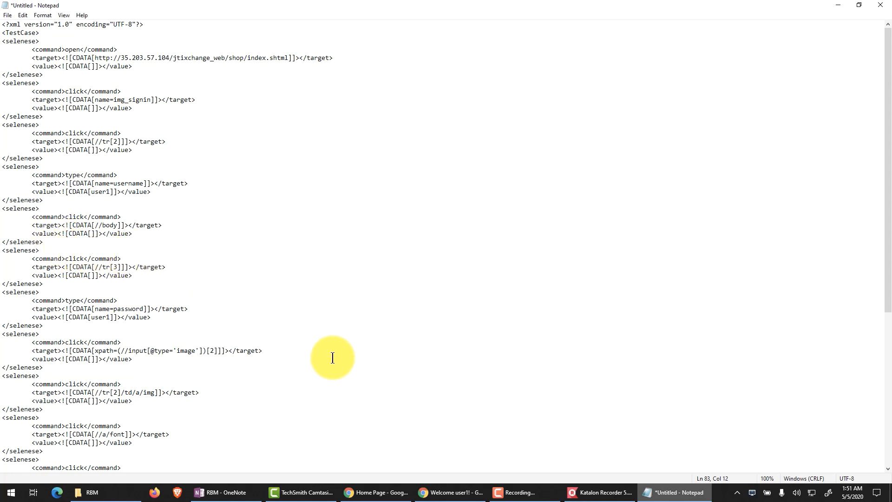
Step: Switch to Chrome and check the Supported Selenium Commands documentation pages for versions 10.3 and 10.2
click(392, 492)
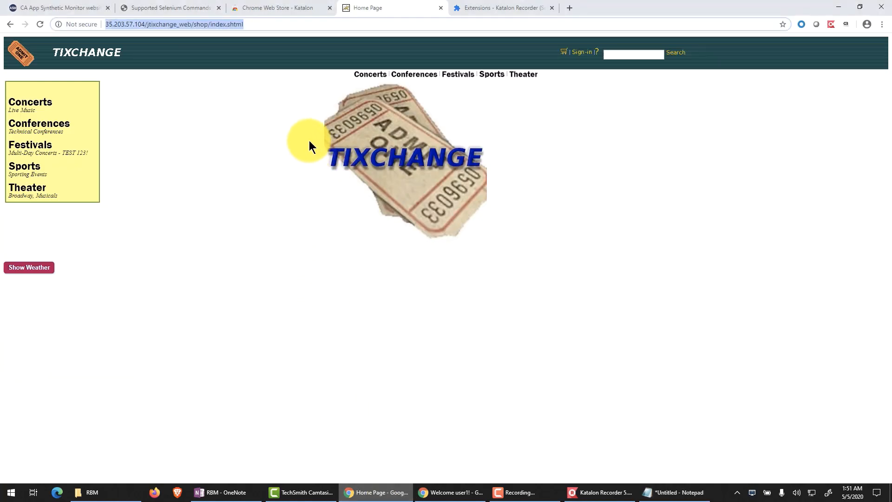
click(176, 7)
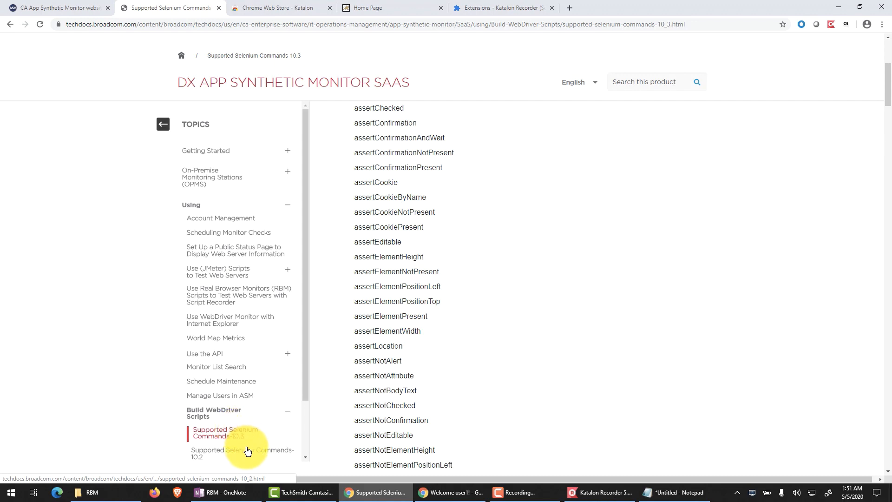
scroll(243, 447, down, 1)
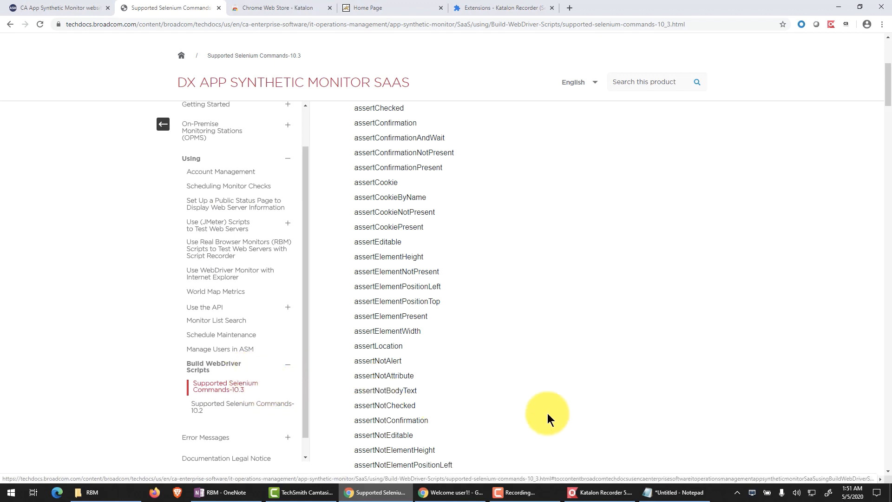
Step: Switch back to Notepad and save the script as TixChange_Monitor.xml in the Demo folder with type All Files, replacing the existing file
mouse_move(599, 491)
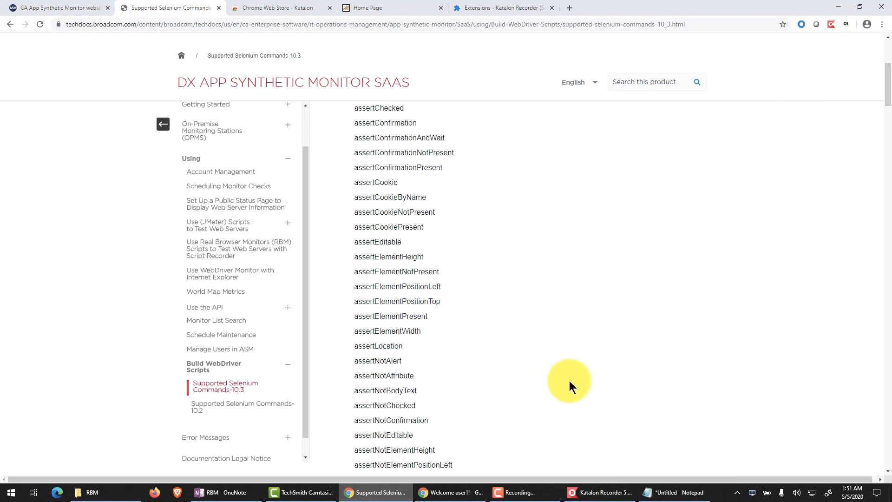
click(648, 491)
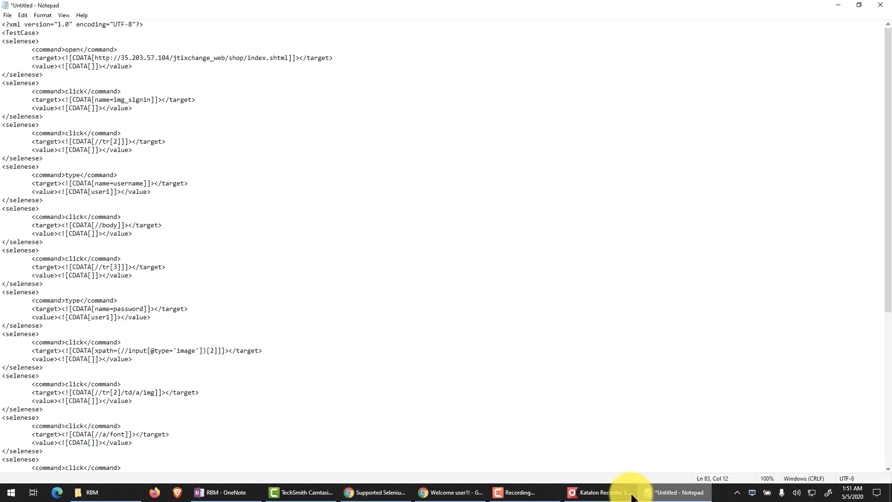
click(8, 16)
click(24, 69)
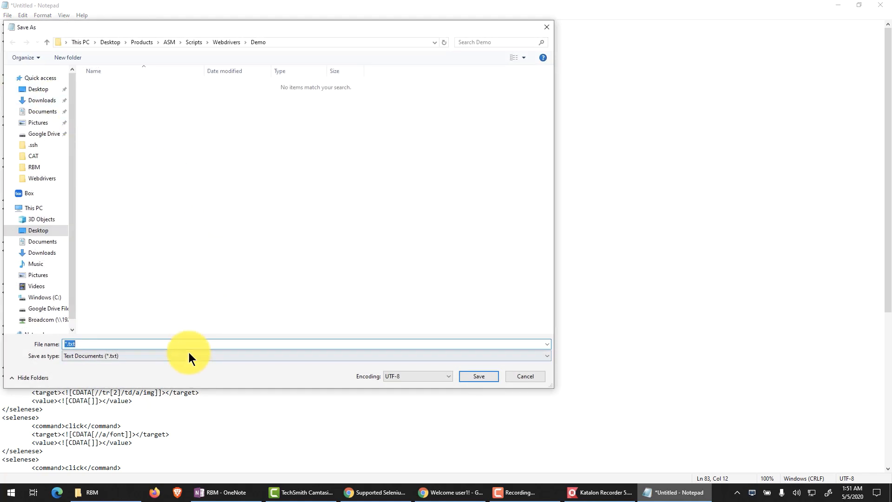
click(199, 353)
click(175, 367)
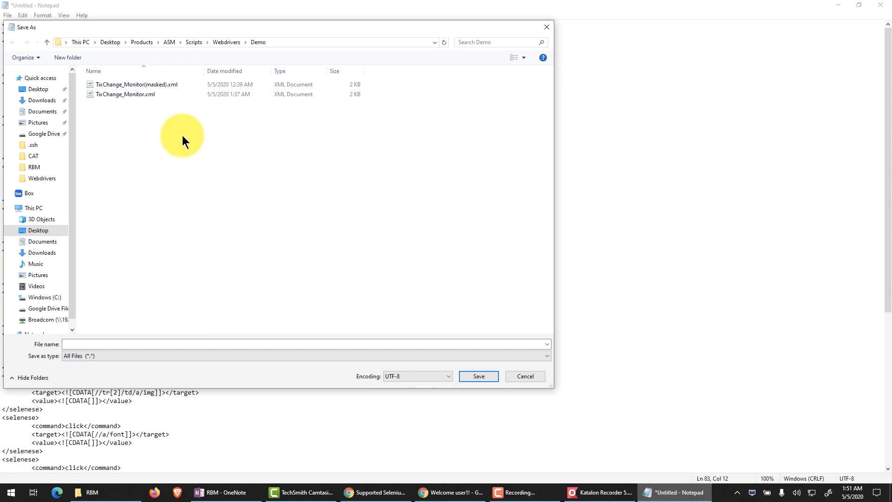
click(141, 96)
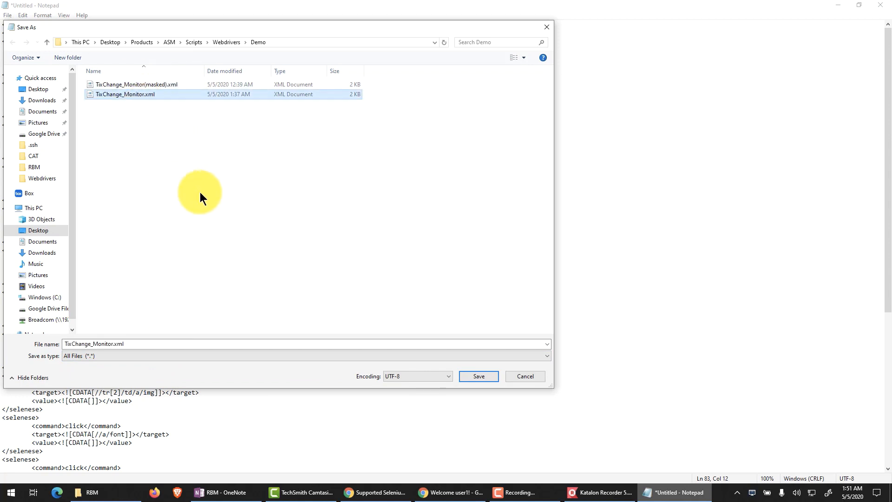
click(477, 377)
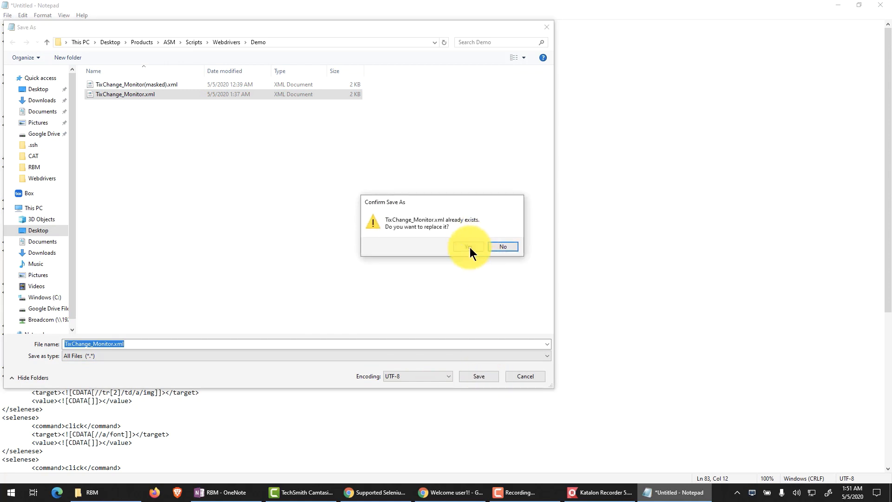
click(470, 247)
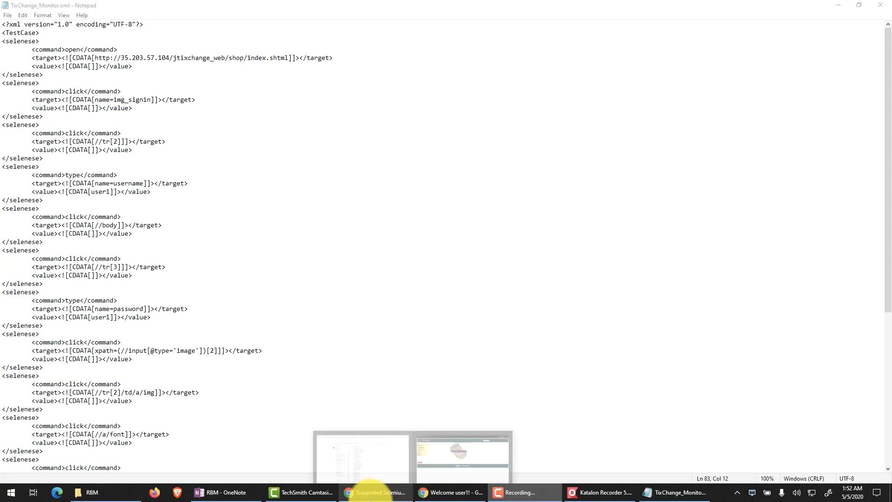
Step: Switch to the CA App Synthetic Monitor site in Chrome and open its list of monitors
click(372, 491)
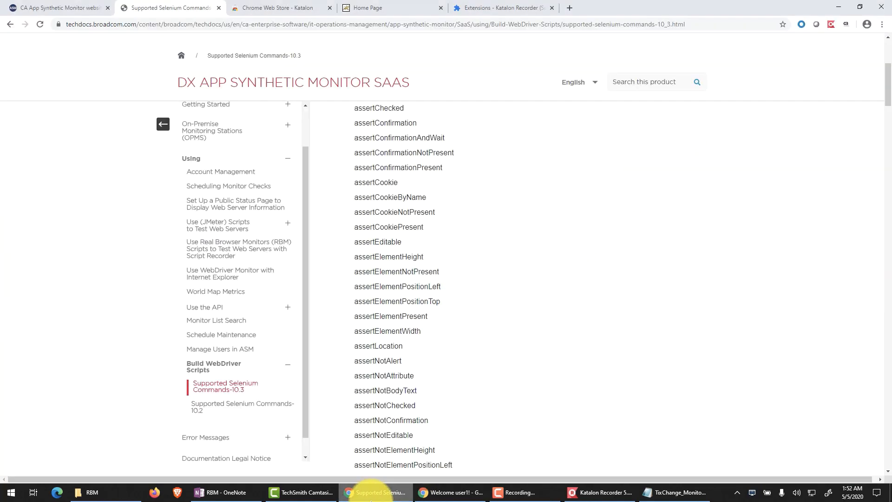
click(85, 11)
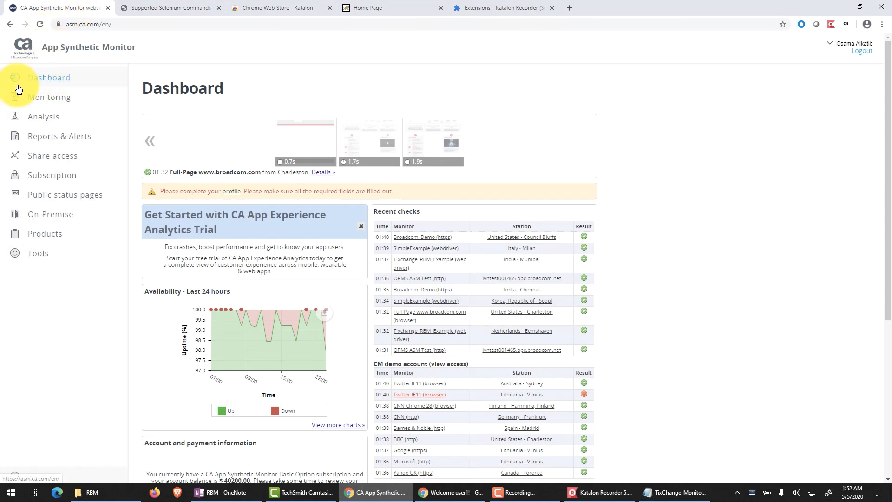
click(68, 103)
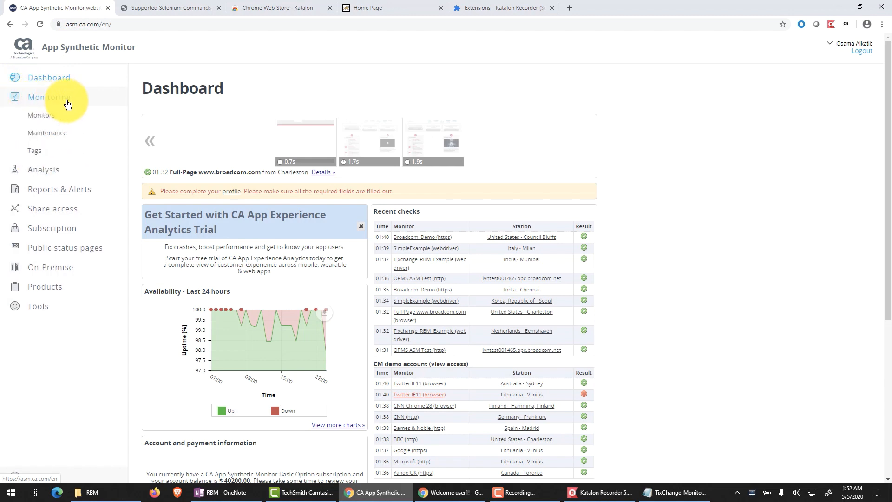
click(59, 120)
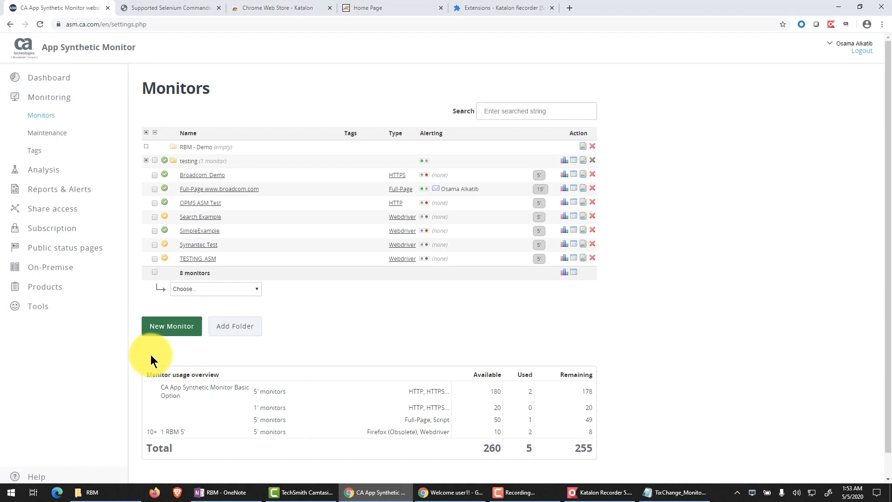
Step: Start a new Real Browser monitor of type Webdriver and name it Tixchange_RBM_Test
click(175, 334)
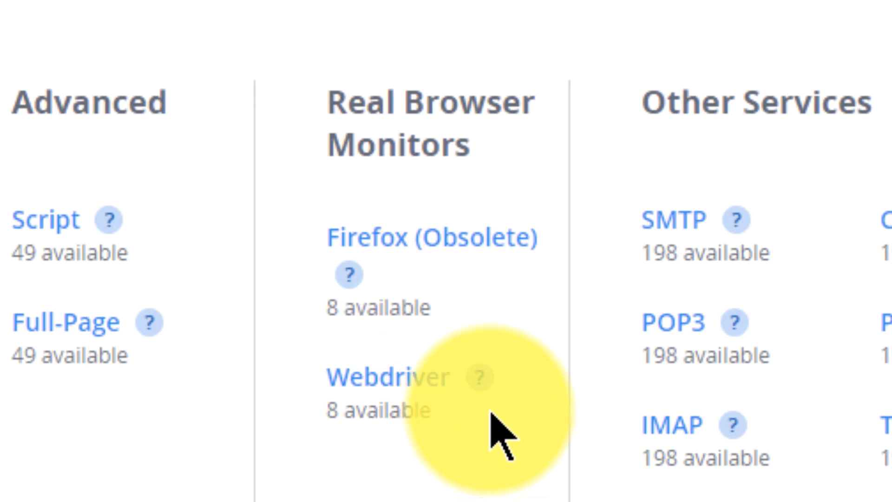
mouse_move(485, 392)
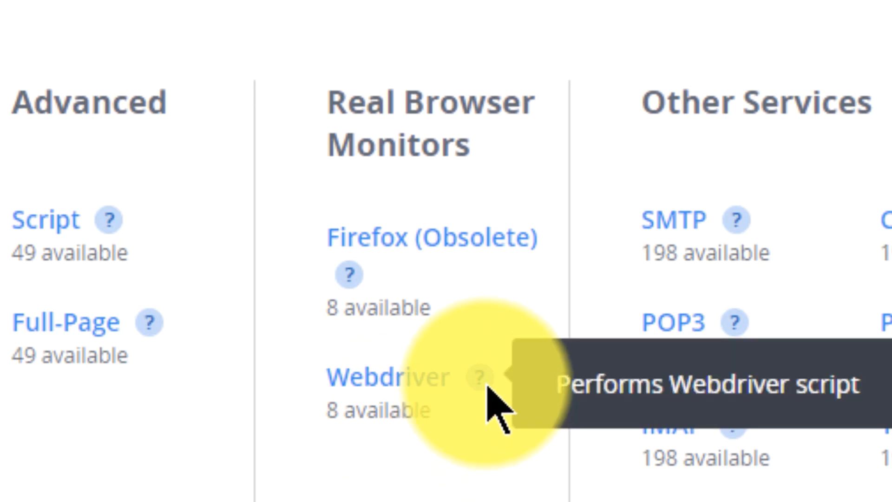
click(418, 386)
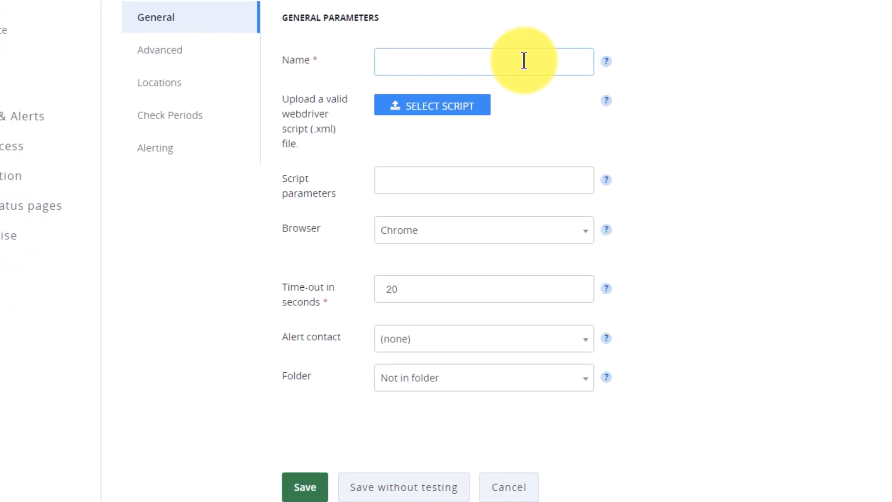
text(Tixchange_RBM_Test)
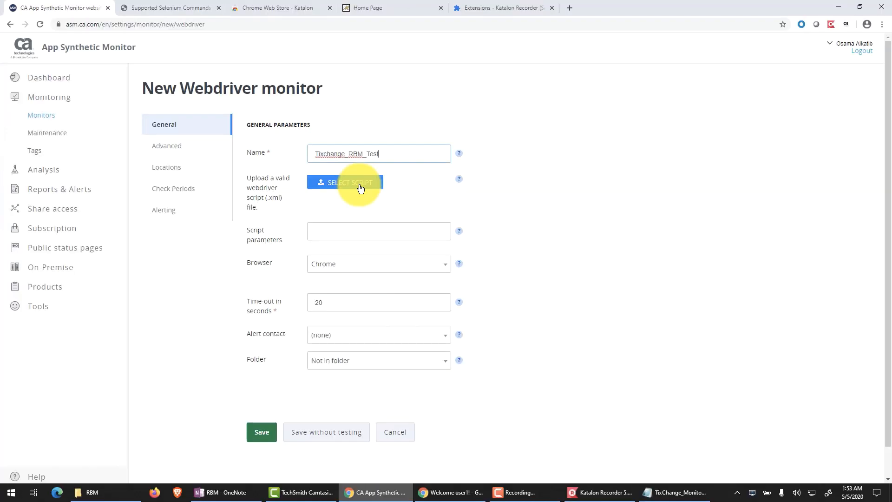
Step: Upload TixChange_Monitor.xml from the Demo folder as the monitor's webdriver script
click(361, 187)
text(a)
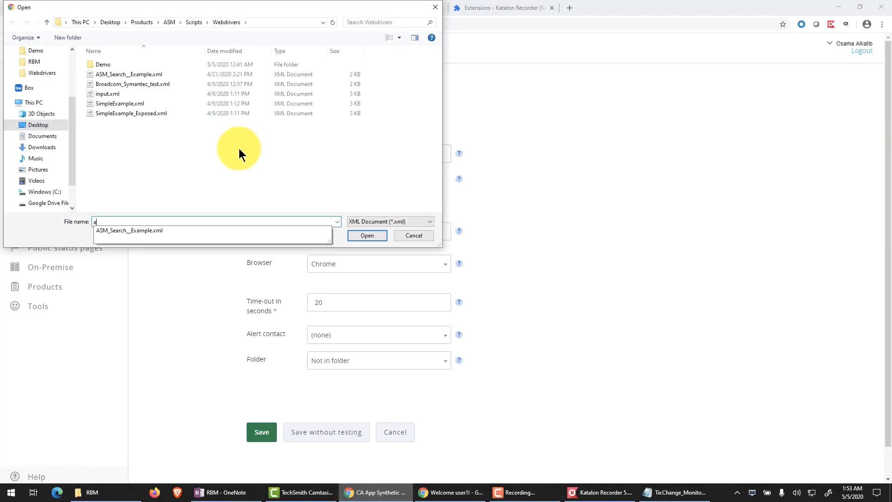
double_click(105, 66)
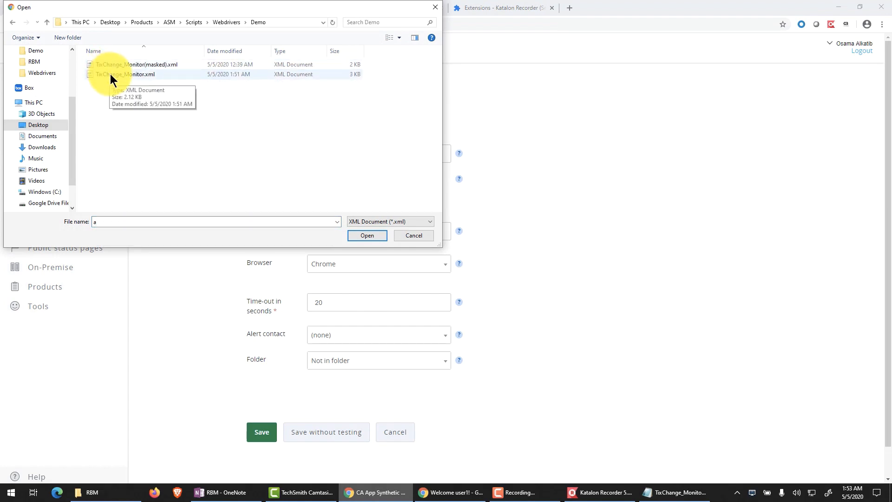
click(158, 77)
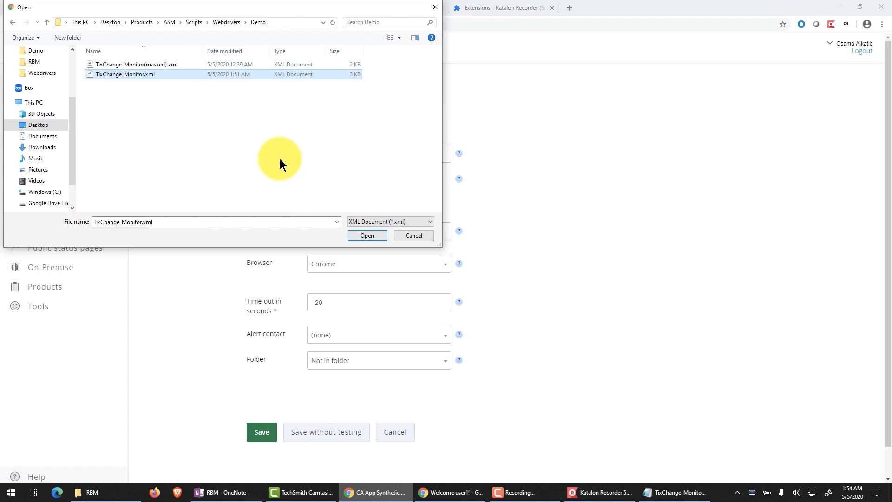
click(367, 236)
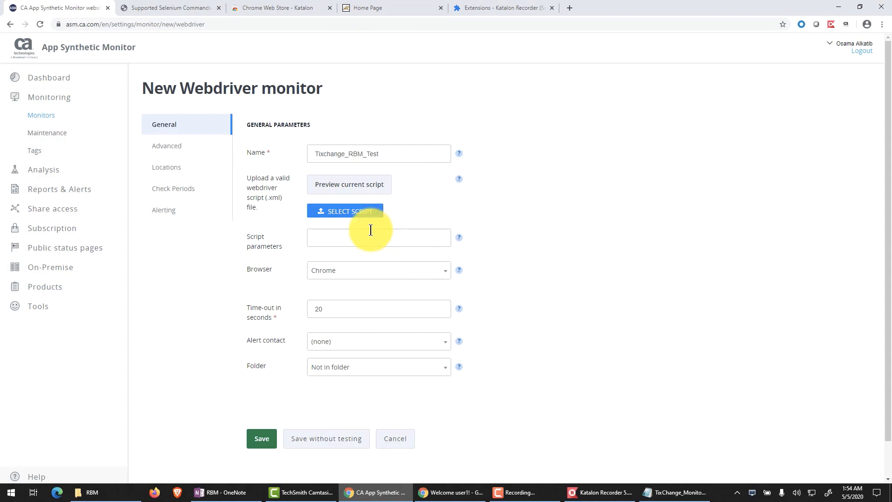
Step: Preview the uploaded script's commands, targets, values and stages through to the last row, and close the preview without updating
click(350, 189)
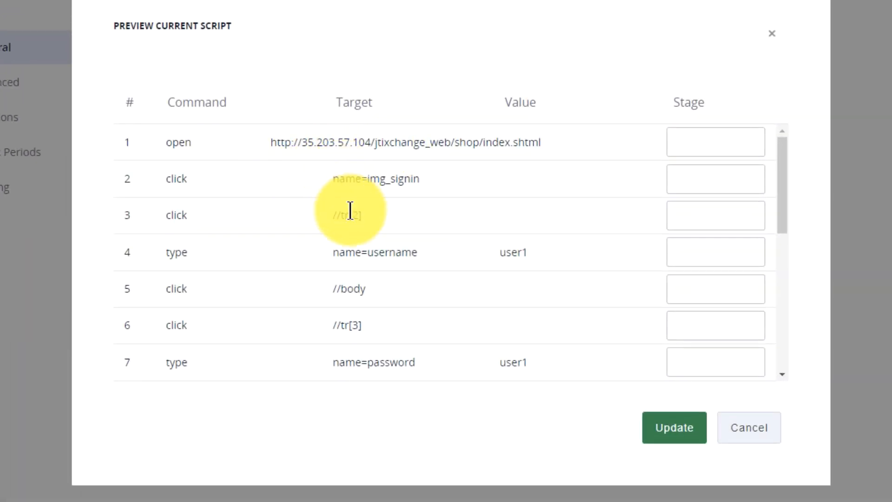
scroll(358, 239, down, 3)
scroll(359, 241, up, 2)
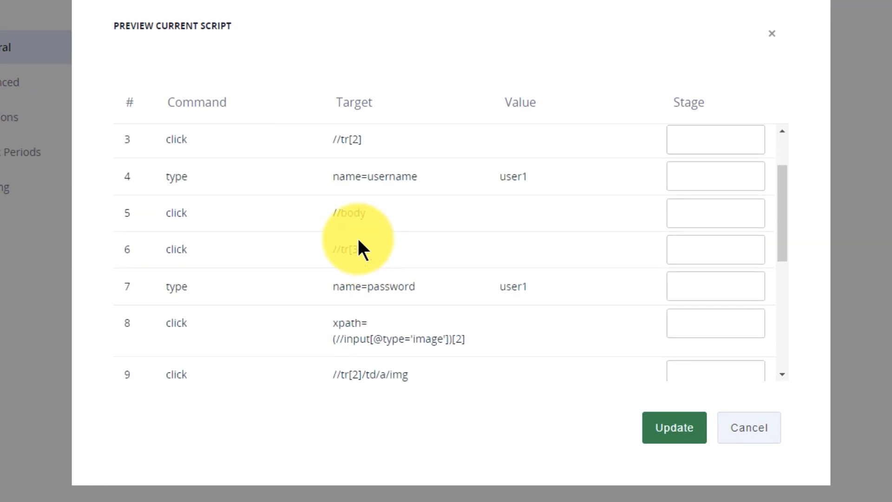
double_click(518, 176)
drag(519, 293, 519, 293)
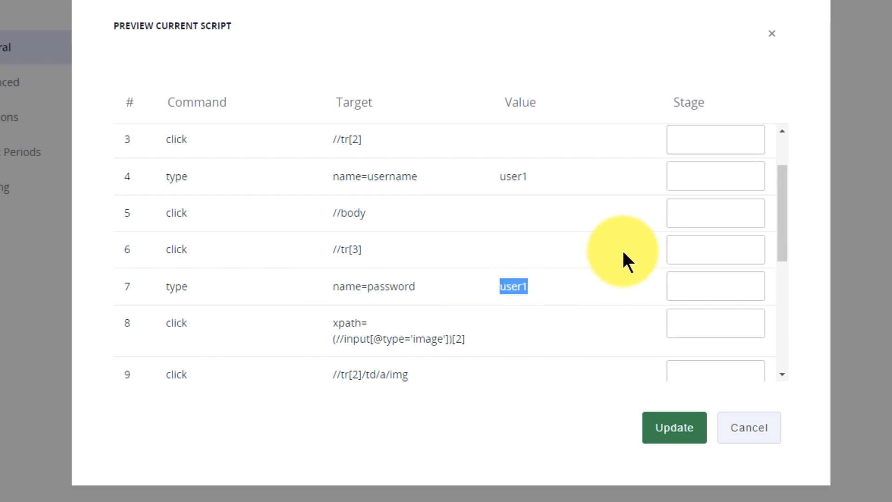
scroll(618, 259, down, 2)
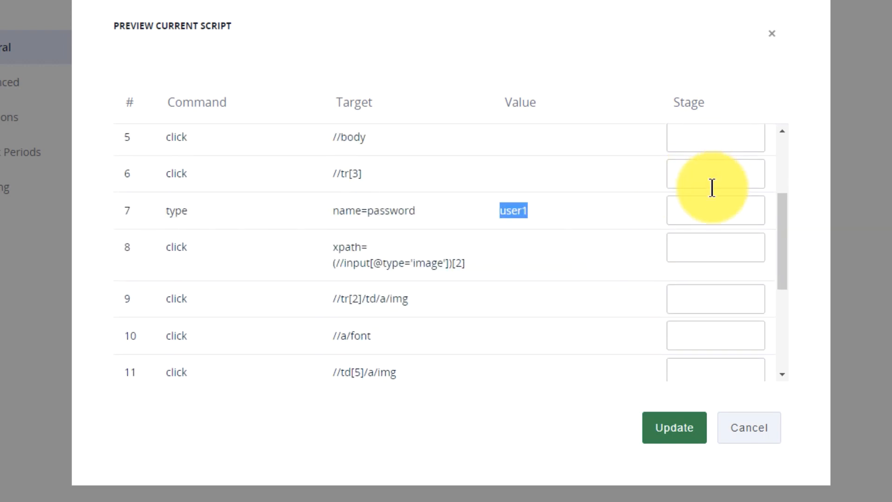
drag(783, 247, 782, 355)
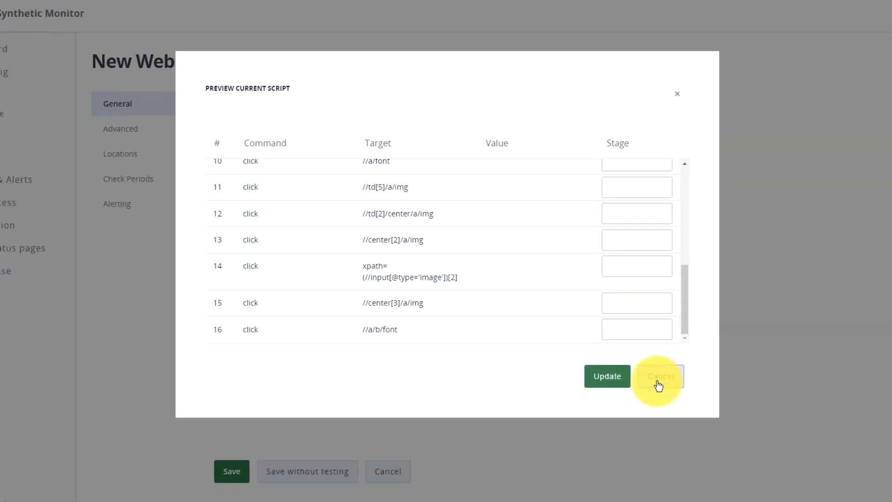
click(749, 427)
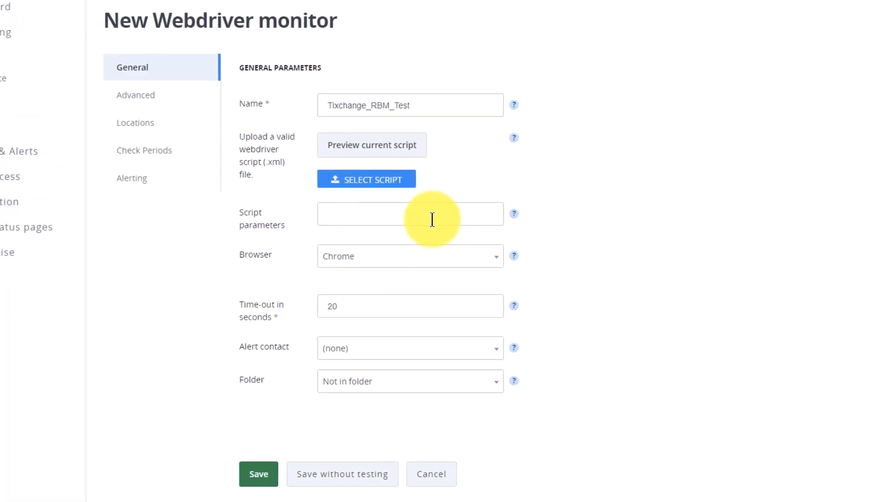
Step: Keep Chrome as the monitor's browser and review the time-out in seconds
click(464, 263)
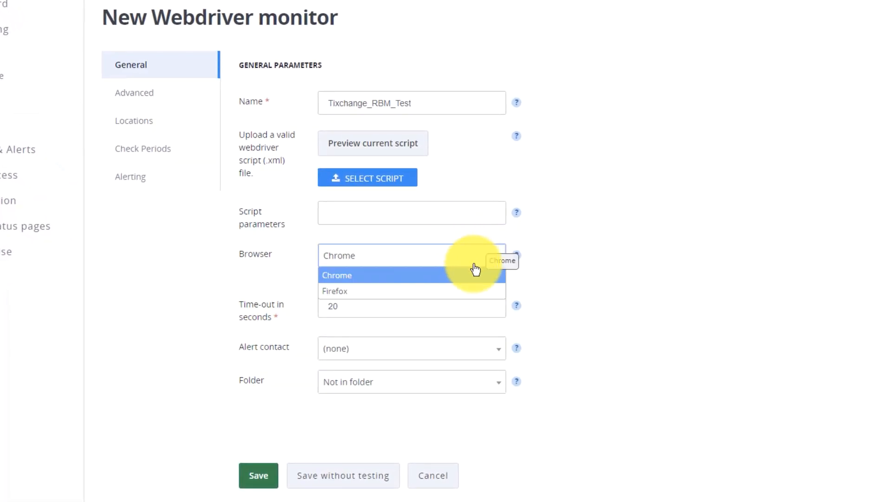
click(474, 274)
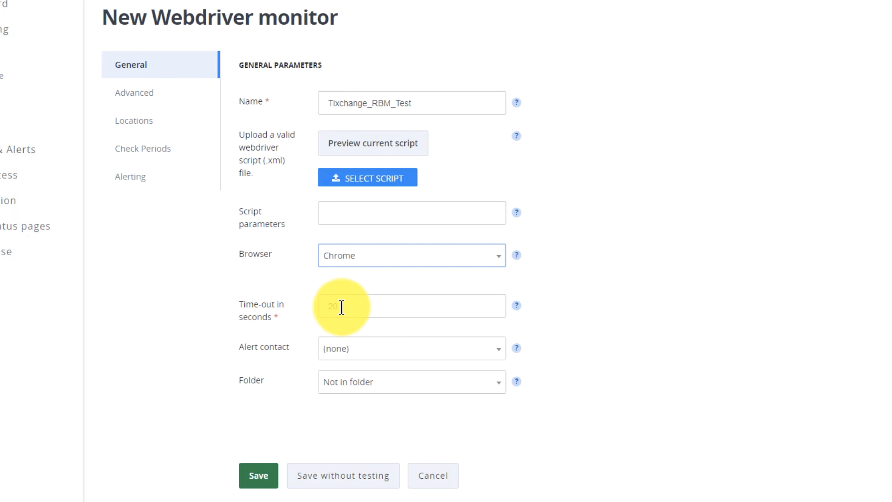
drag(338, 307, 314, 305)
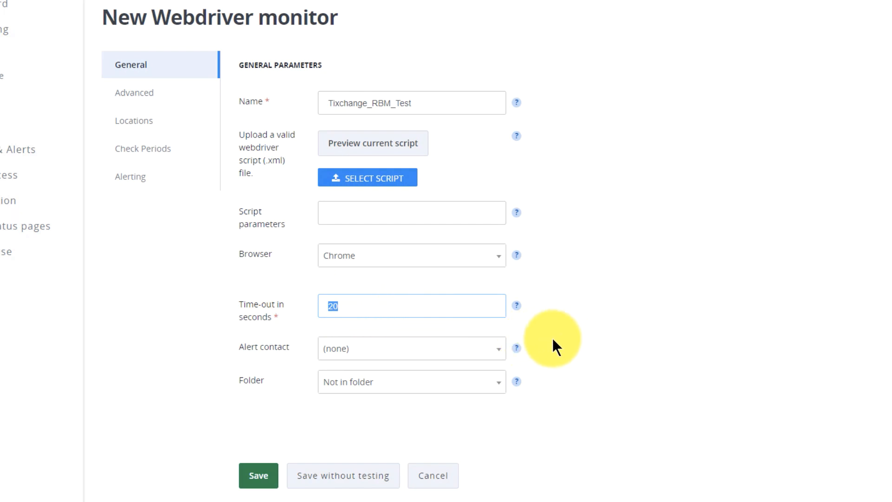
Step: Assign the available person as the monitor's alert contact and place the monitor in the RBM - Demo folder
click(453, 350)
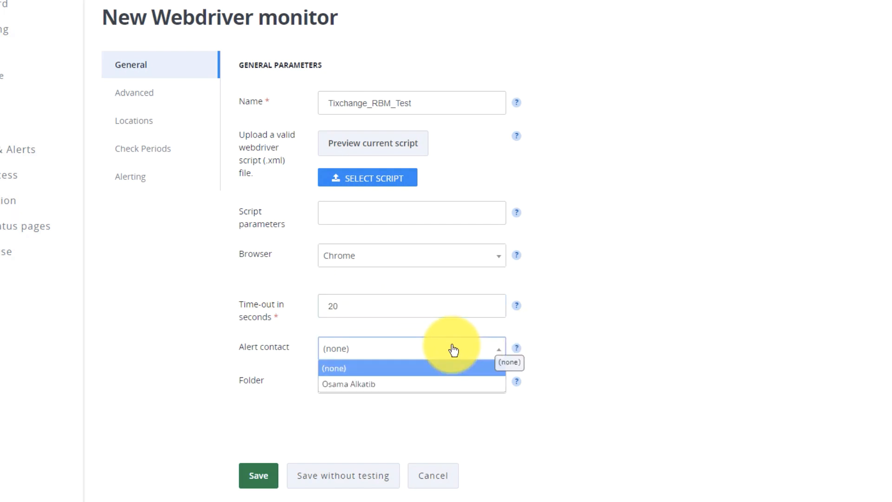
click(415, 388)
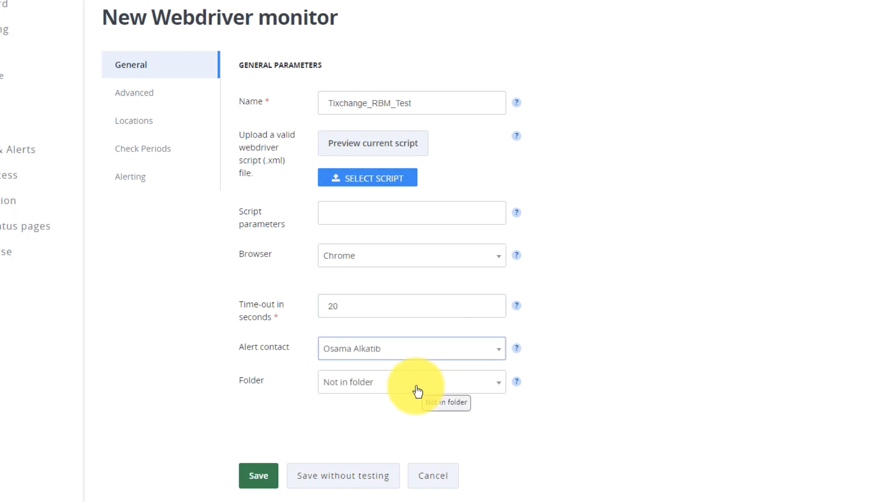
click(417, 391)
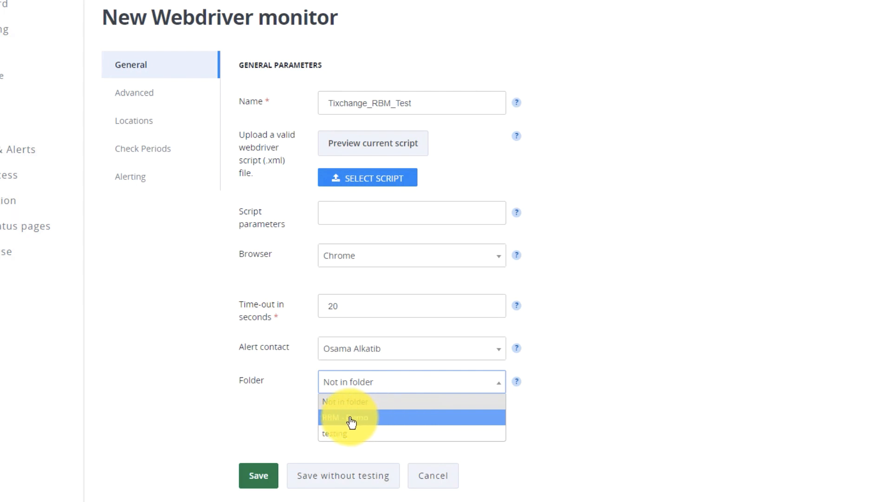
click(389, 417)
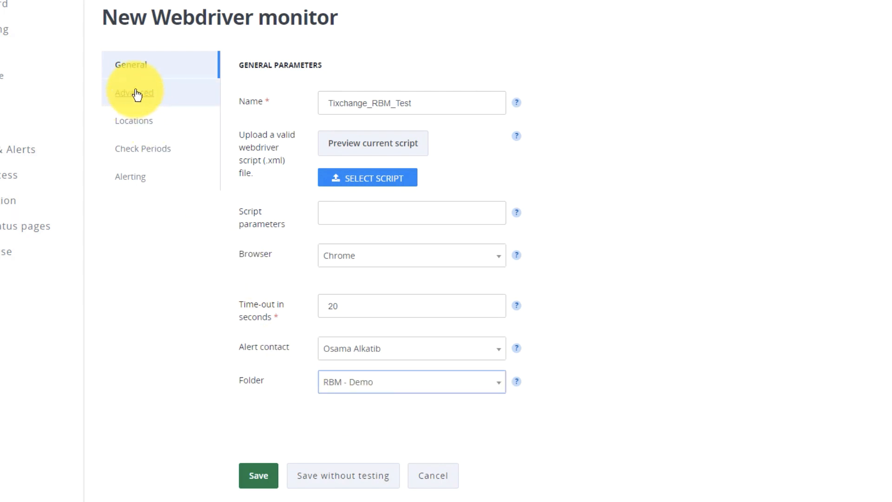
Step: Review the monitor's advanced settings, from tags, notes and limits through authentication and proxy options to the user agent
click(135, 94)
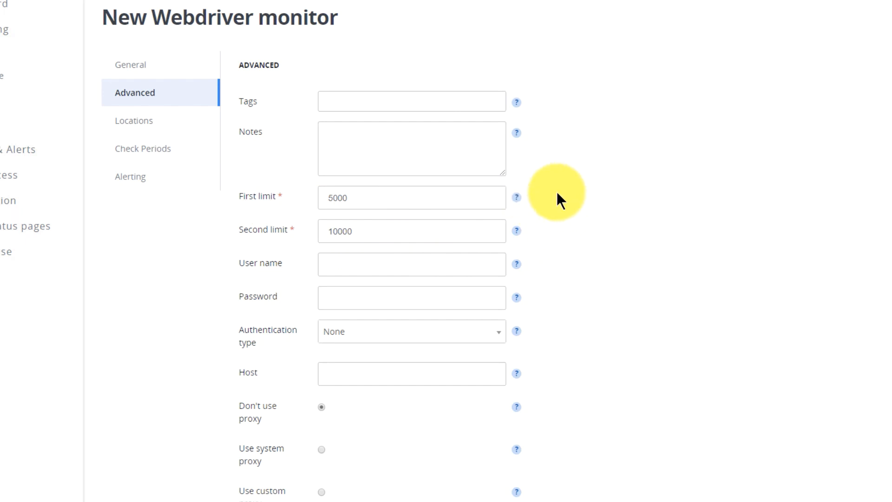
scroll(547, 220, down, 1)
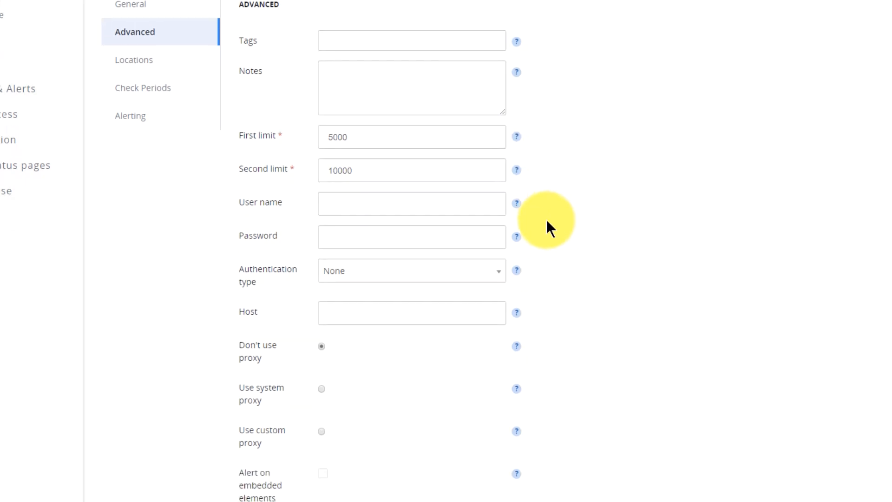
scroll(543, 218, down, 1)
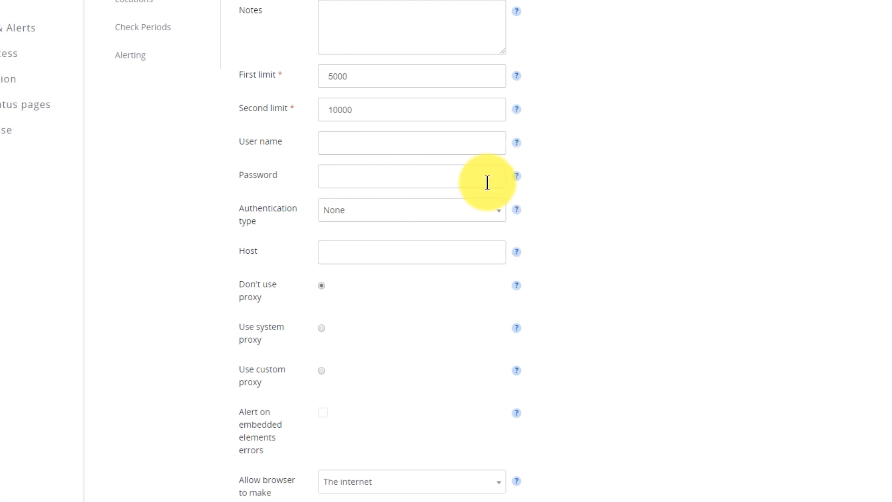
scroll(561, 251, down, 1)
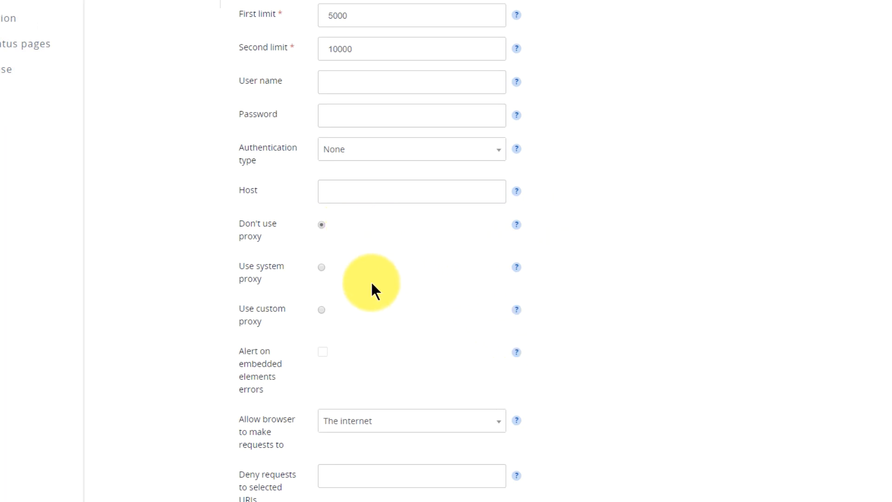
scroll(449, 320, down, 1)
scroll(446, 315, down, 2)
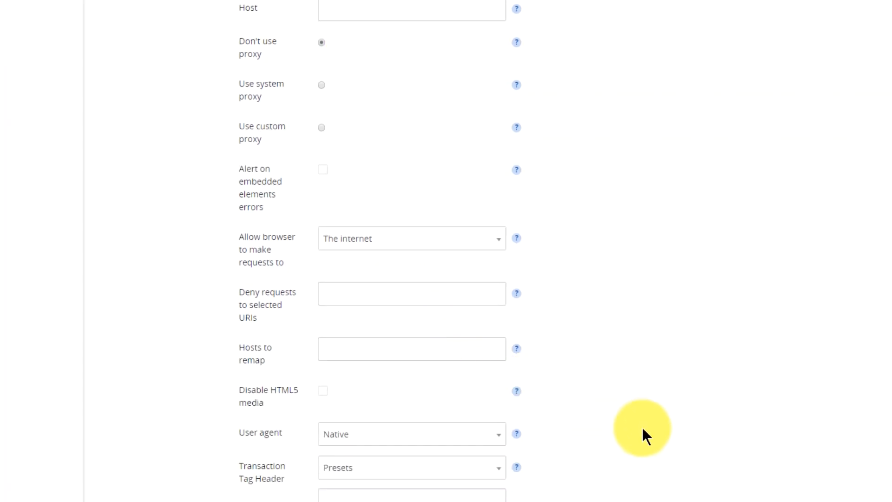
scroll(641, 424, down, 1)
scroll(640, 425, up, 5)
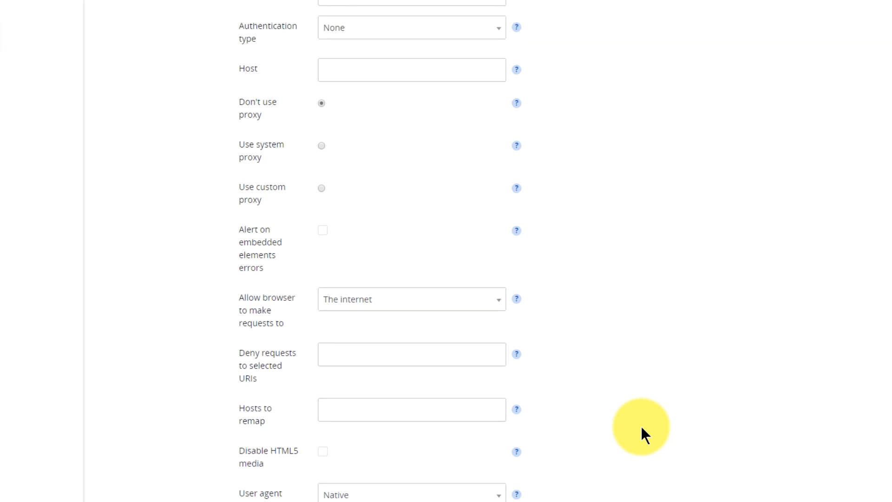
scroll(637, 425, up, 1)
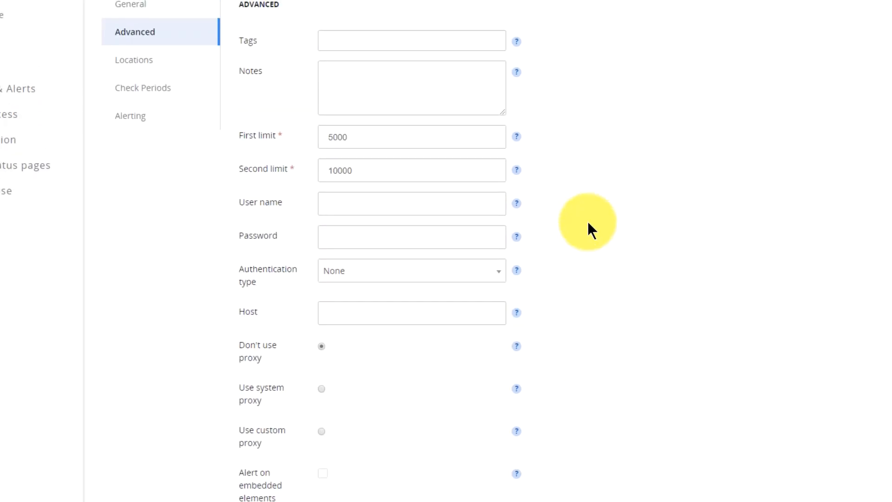
Step: Turn off the default public stations for the monitoring locations and select all of Earth, keeping the Random order algorithm
click(142, 69)
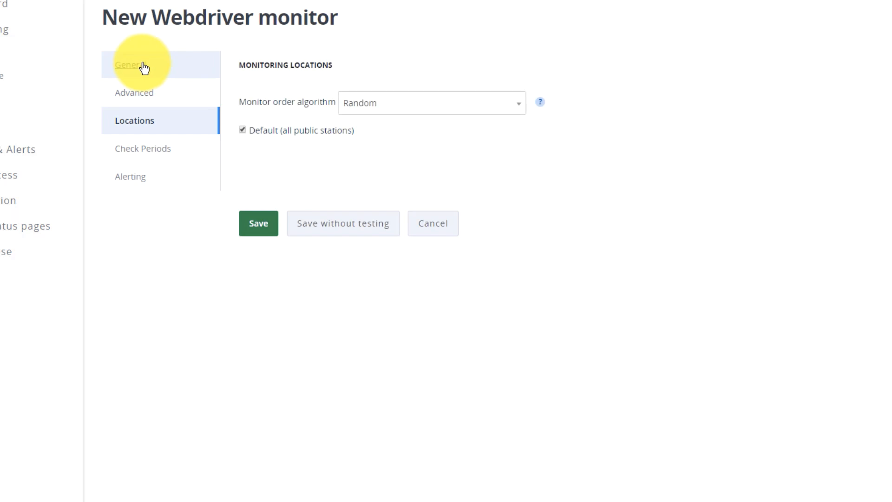
click(489, 113)
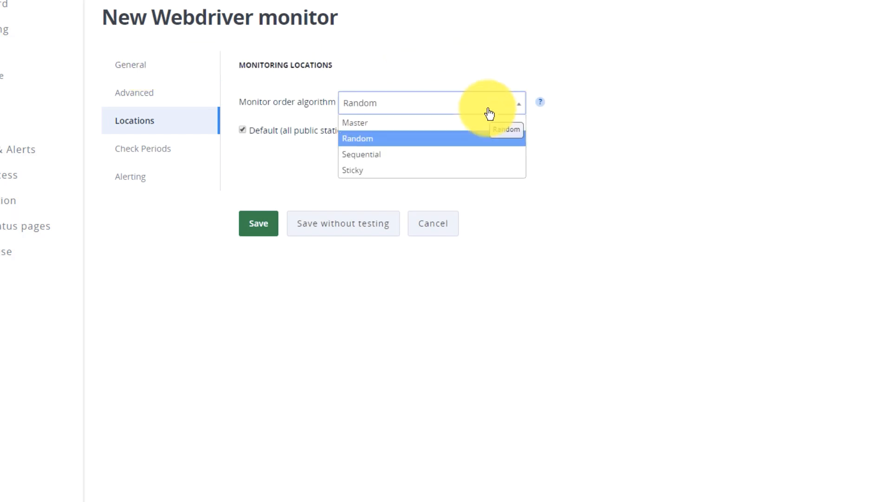
click(274, 131)
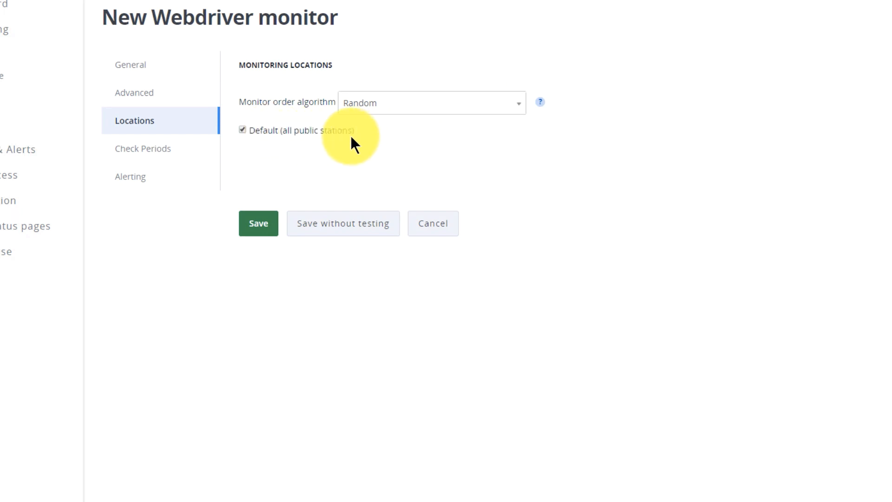
click(337, 130)
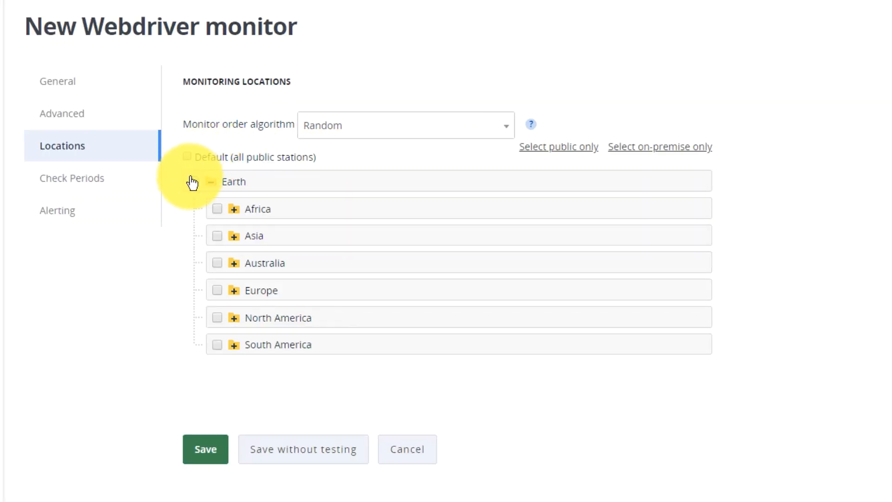
click(191, 179)
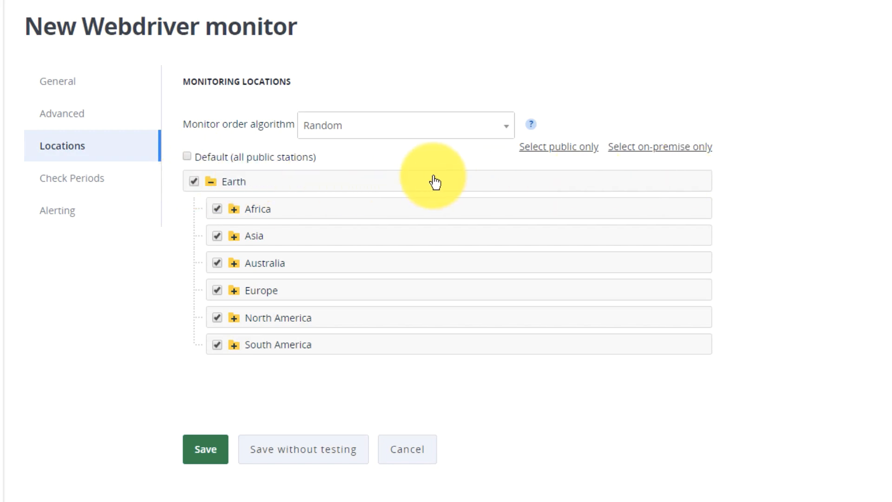
Step: Review the monitor's check periods and the available delays between checks, keeping the delay at 5 minutes
click(117, 190)
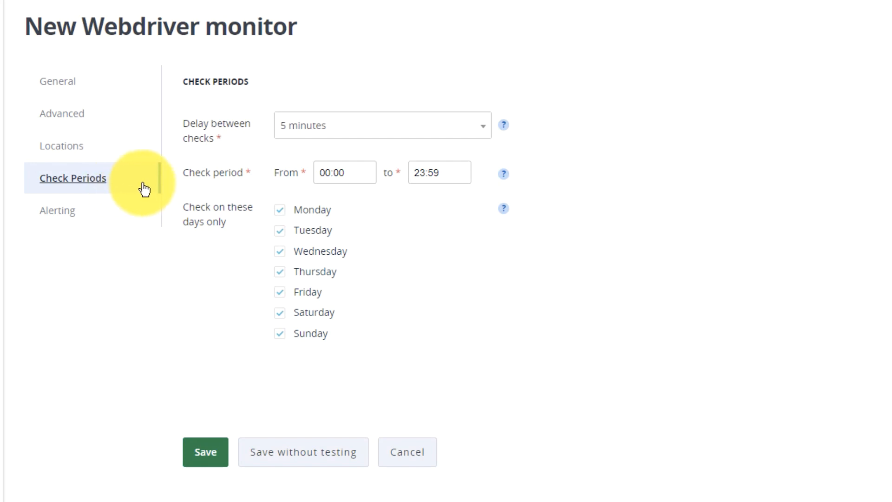
click(409, 137)
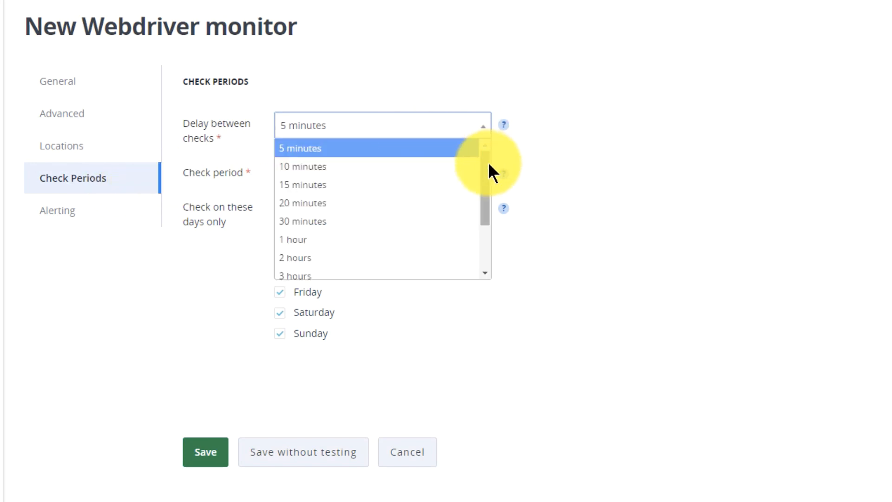
drag(488, 168, 488, 139)
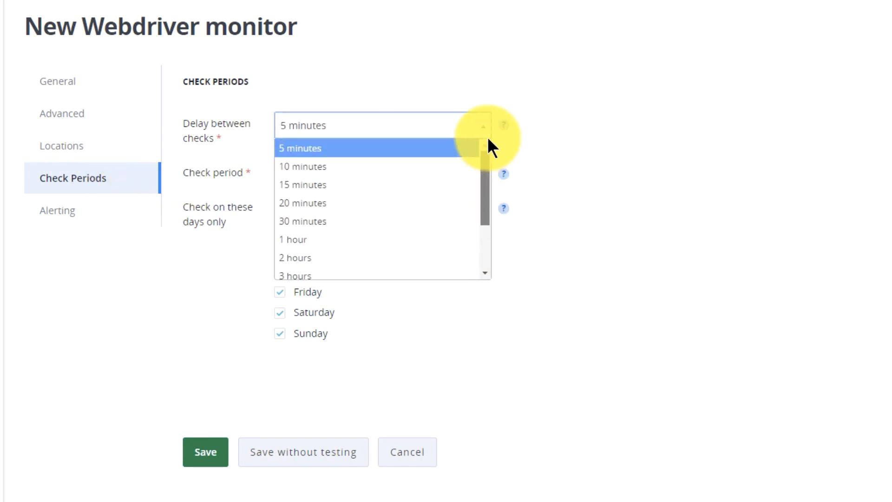
click(620, 124)
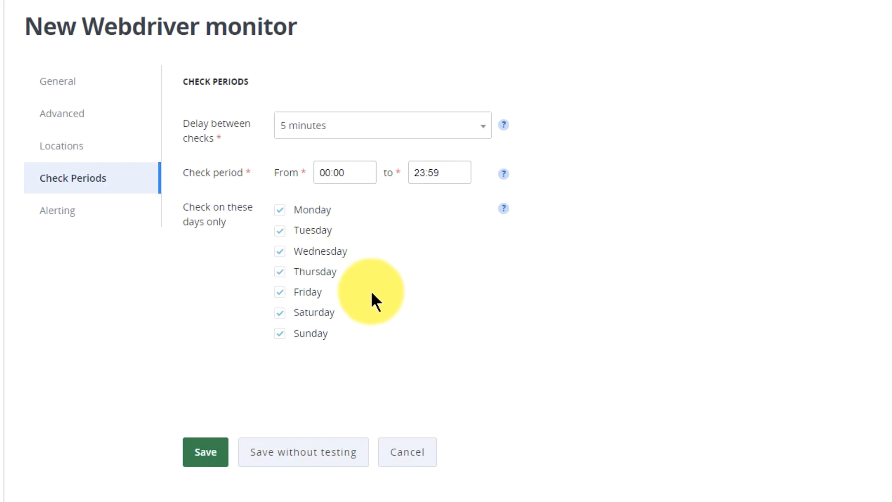
Step: Review the alerting options, keep the warning after 2 consecutive errors, and save the monitor with testing
click(109, 224)
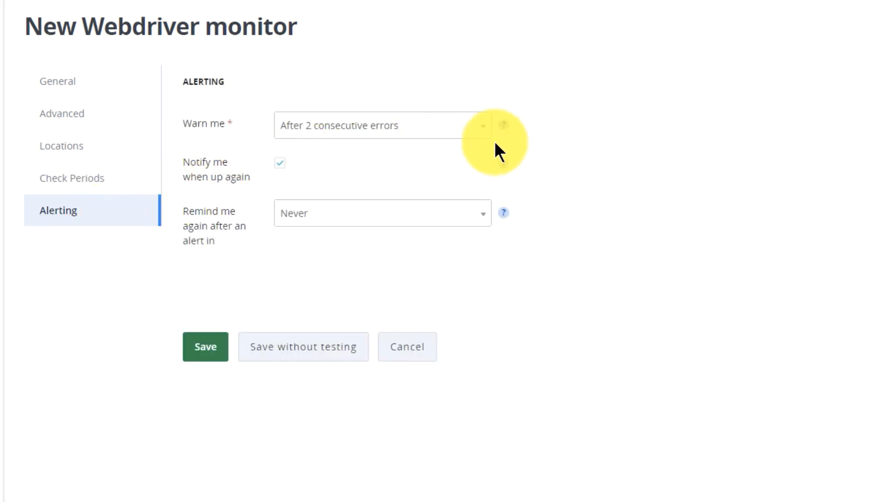
click(468, 139)
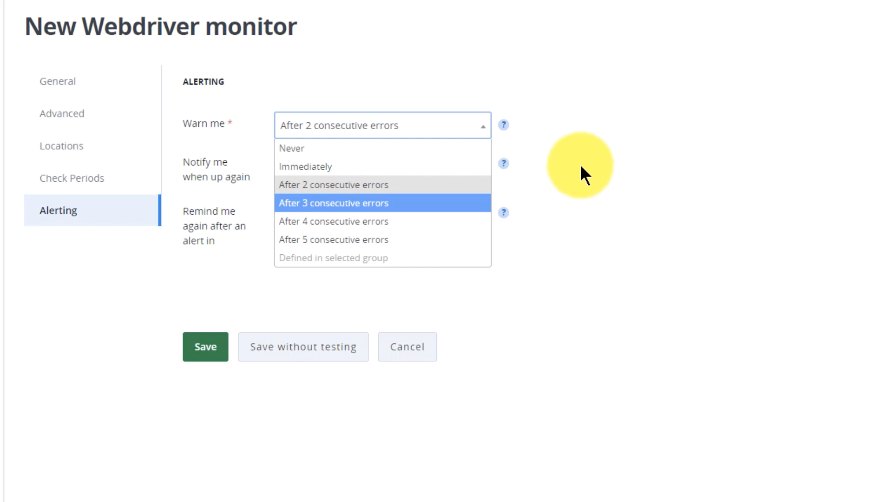
click(542, 168)
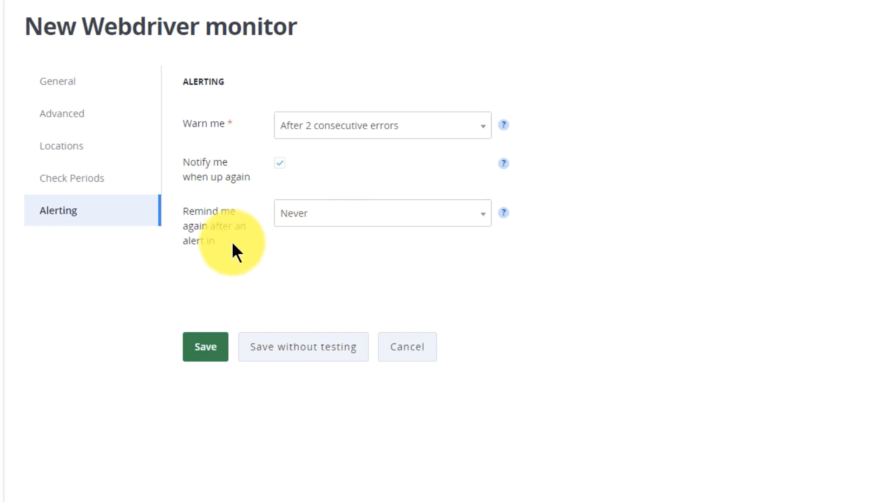
click(216, 349)
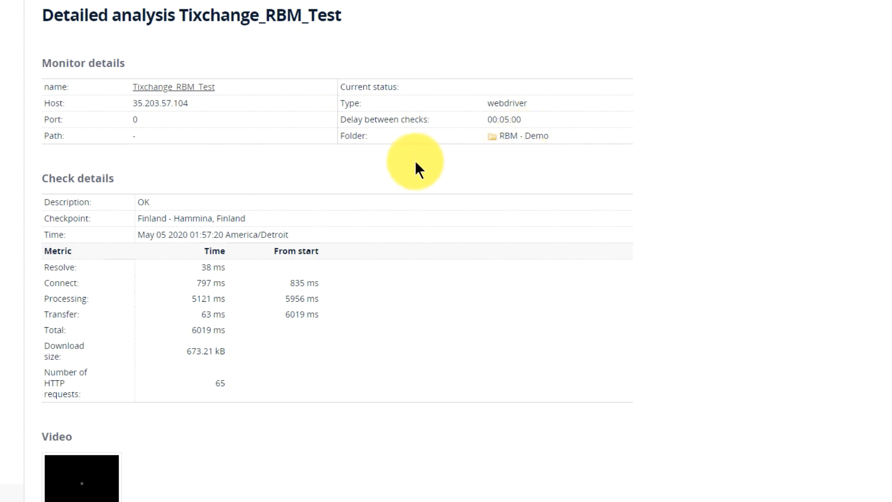
Step: Examine the check details in the detailed analysis of Tixchange_RBM_Test, including the checkpoint location and timing metrics
scroll(414, 161, down, 2)
scroll(407, 160, down, 2)
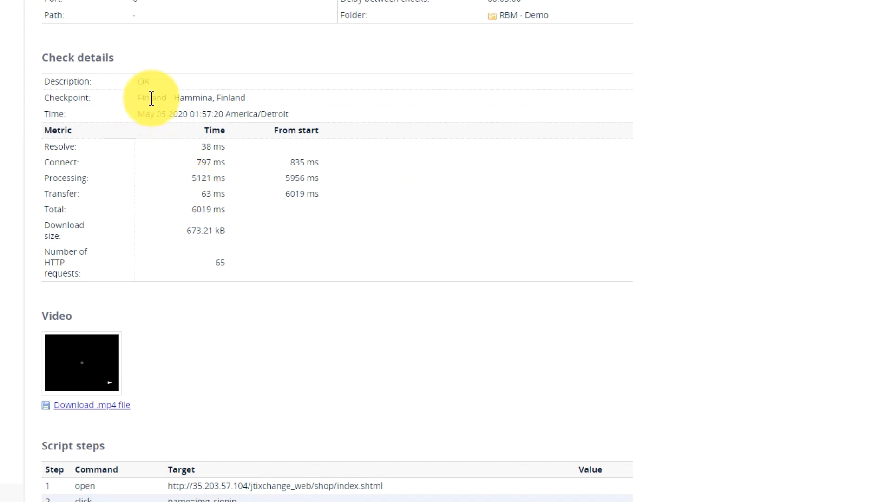
drag(151, 98, 263, 98)
click(273, 99)
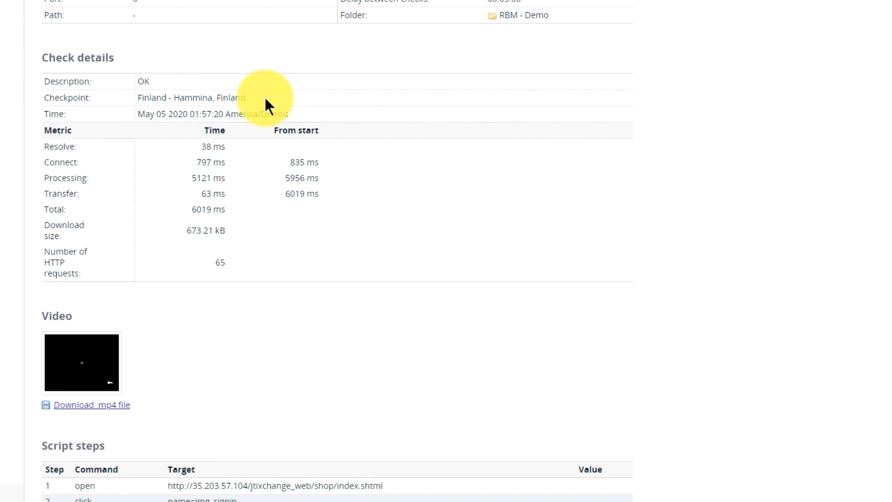
Step: Watch the browser video recorded for the check through to its end and close it
scroll(261, 99, down, 1)
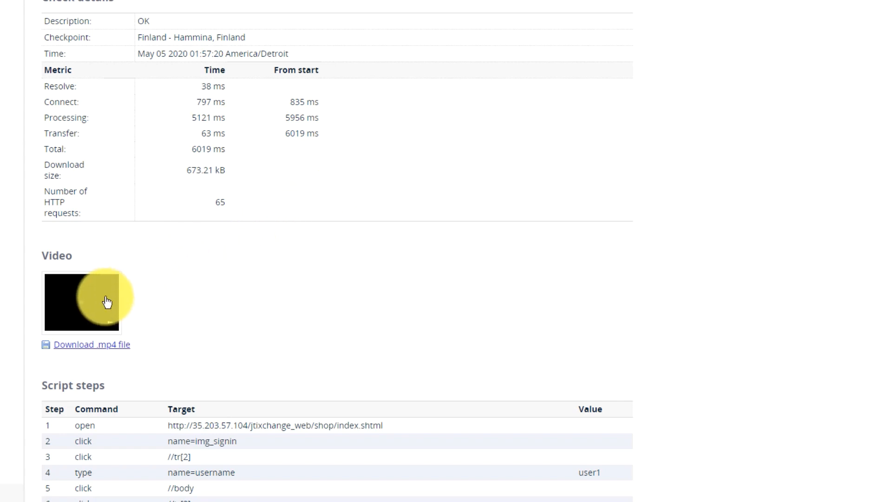
click(107, 302)
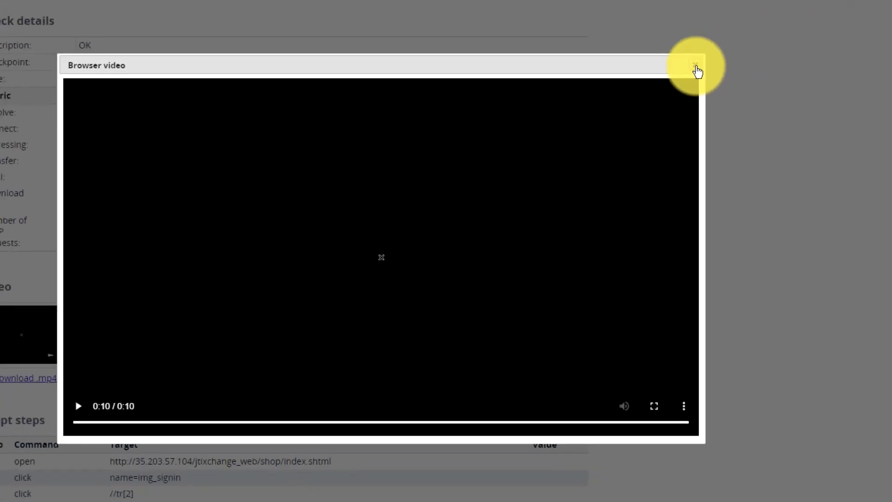
click(844, 19)
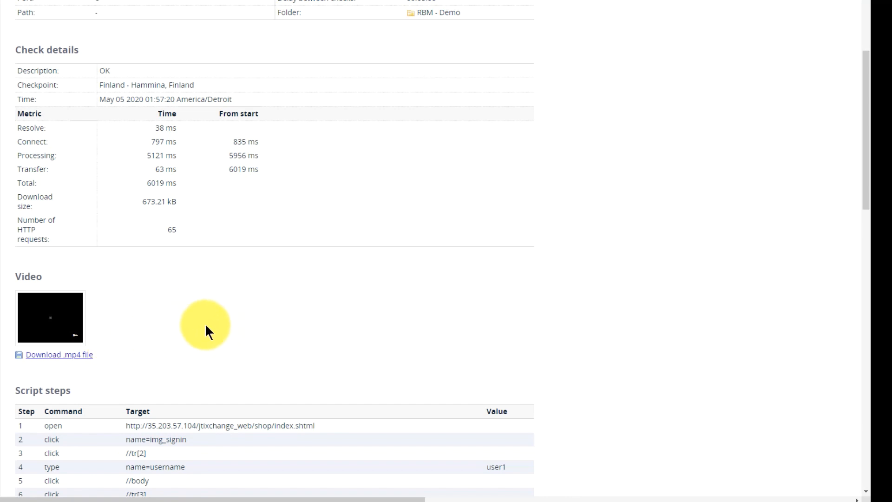
Step: Examine the check's executed script steps and the browser messages listed below them
scroll(205, 330, down, 3)
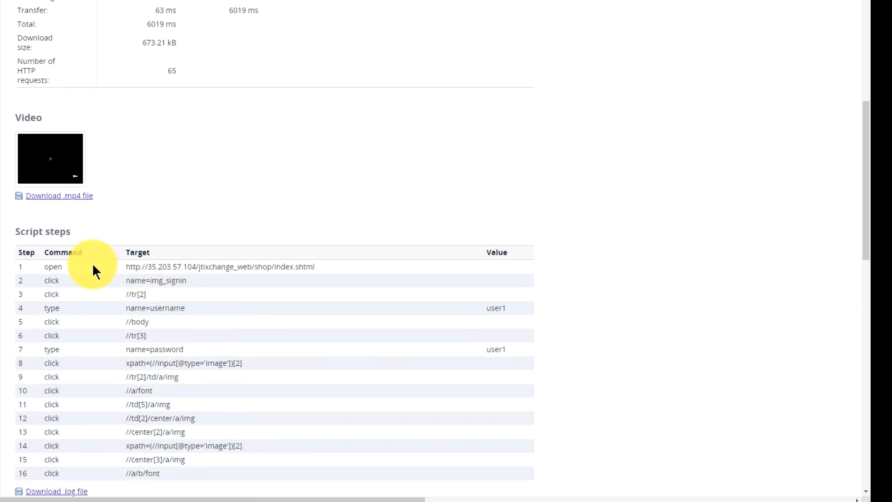
scroll(378, 256, down, 1)
scroll(402, 363, down, 2)
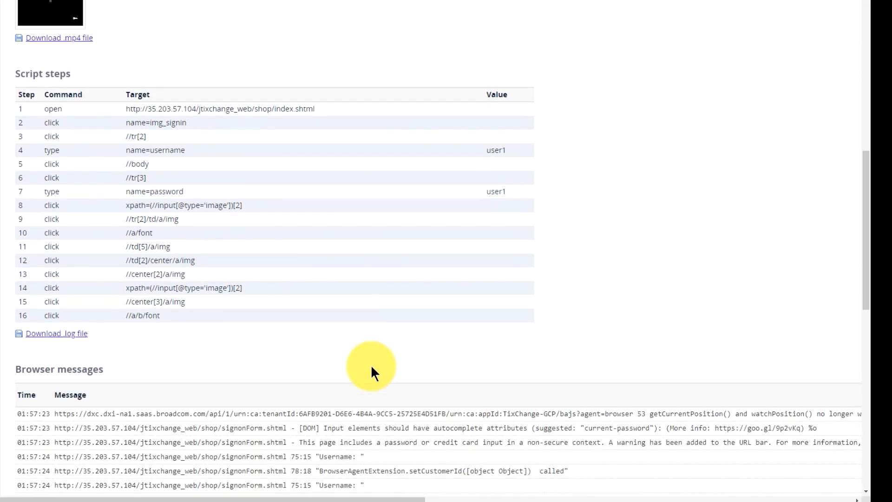
scroll(228, 329, down, 3)
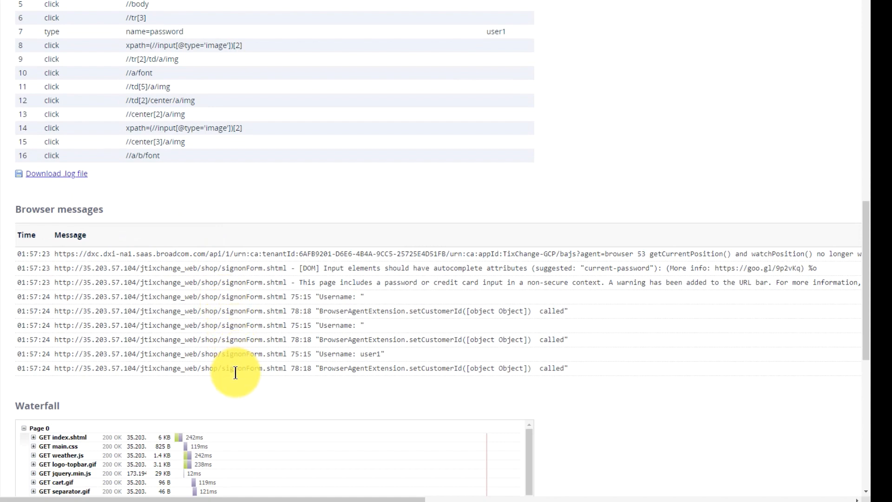
Step: Examine the check's Waterfall chart of page requests and return to the start of its request list
scroll(235, 371, down, 1)
scroll(235, 371, down, 4)
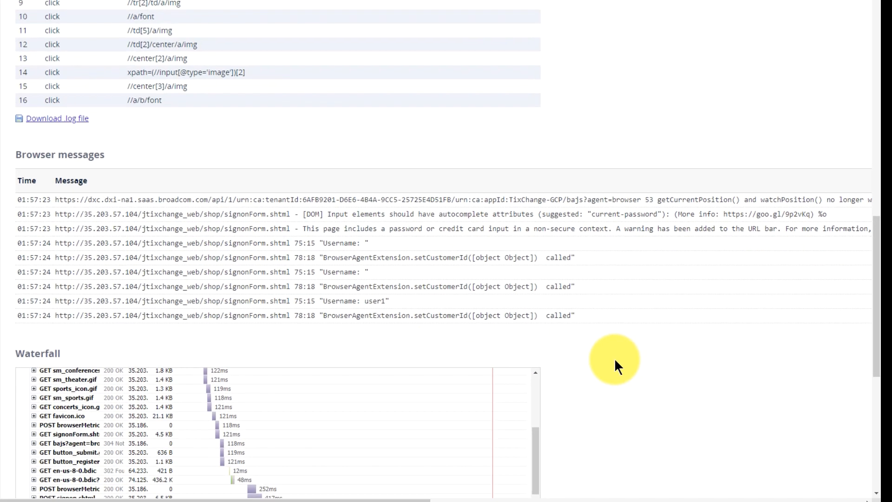
scroll(614, 359, down, 3)
drag(535, 316, 535, 287)
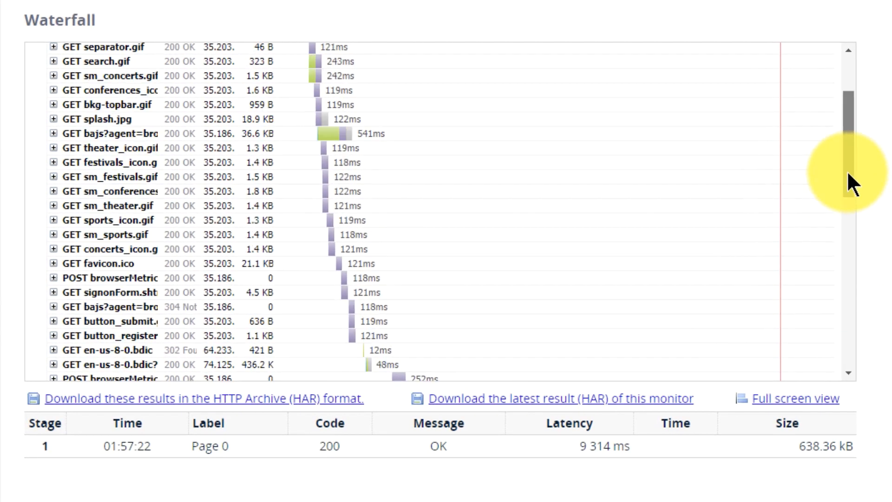
drag(848, 174, 842, 108)
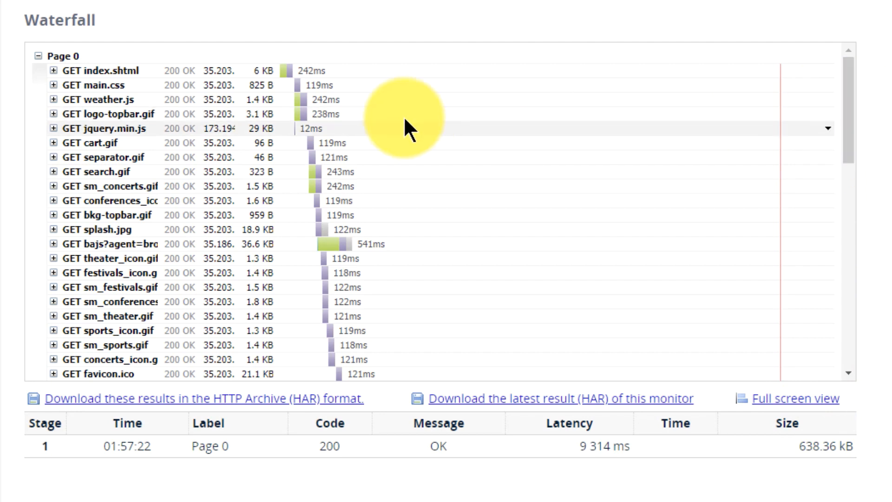
Step: Inspect the response headers and HTML of the GET index.shtml request in the waterfall, and collapse its details
click(55, 72)
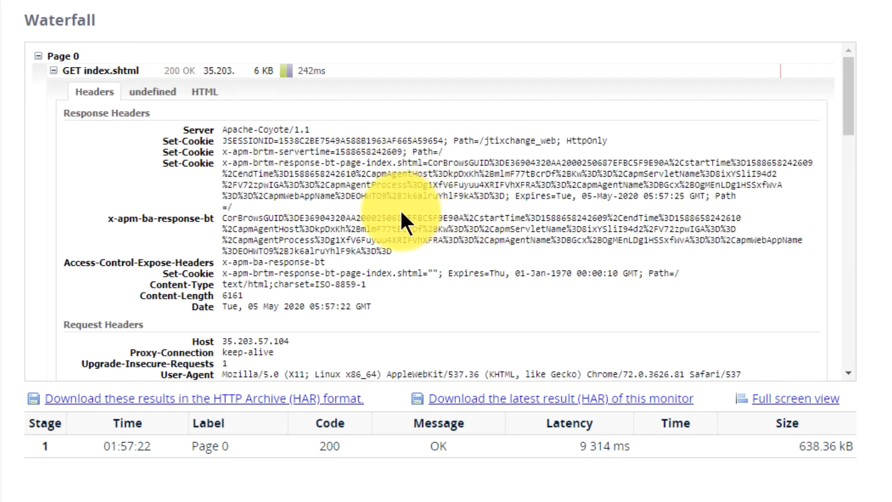
scroll(405, 195, down, 3)
scroll(399, 210, up, 3)
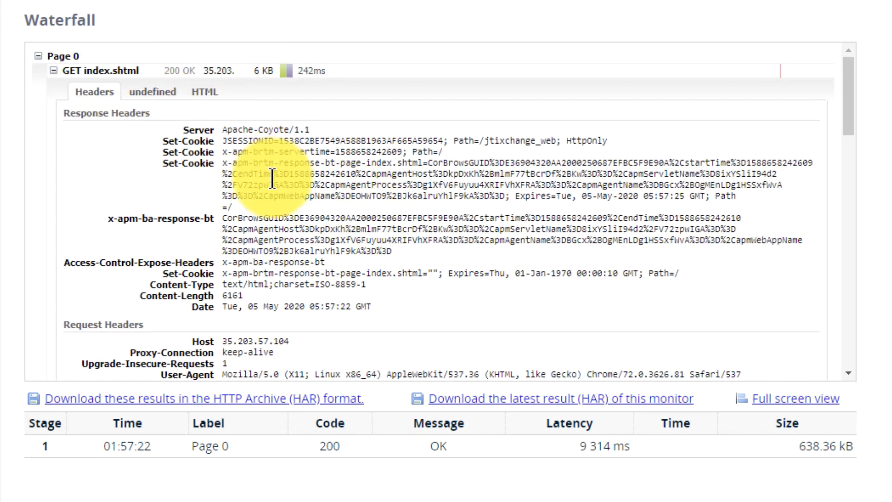
scroll(420, 207, down, 3)
scroll(420, 207, up, 3)
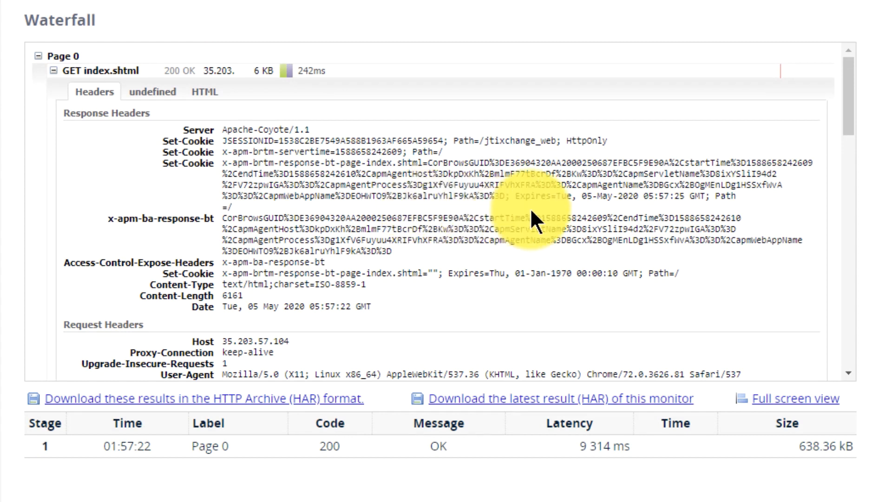
click(207, 97)
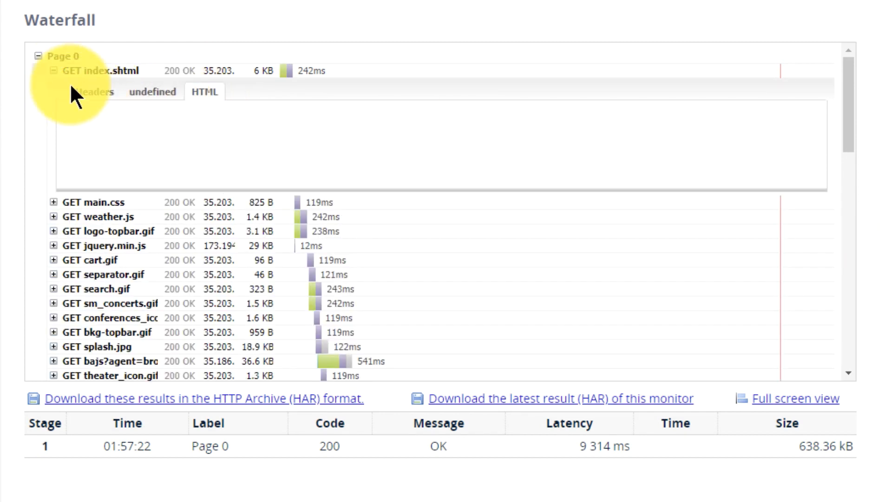
click(95, 92)
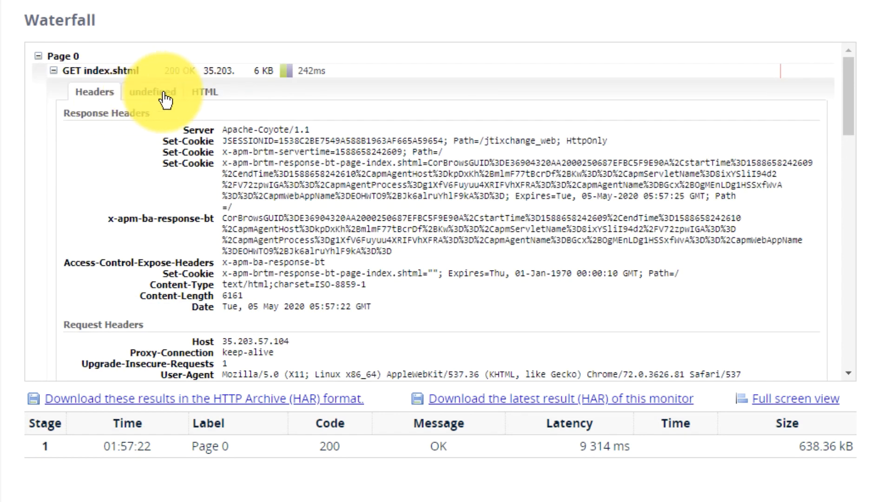
click(47, 72)
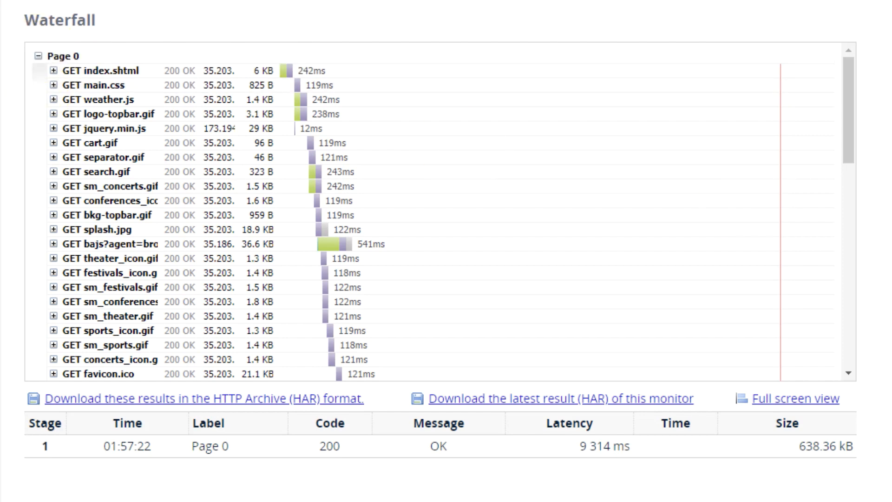
Step: Review the relevant checks listed below the waterfall and activate the monitor
scroll(440, 251, down, 5)
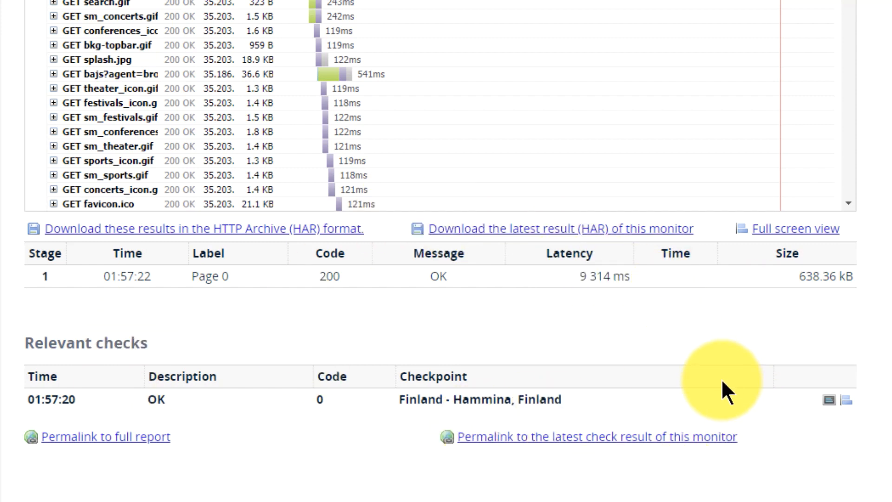
scroll(721, 378, down, 1)
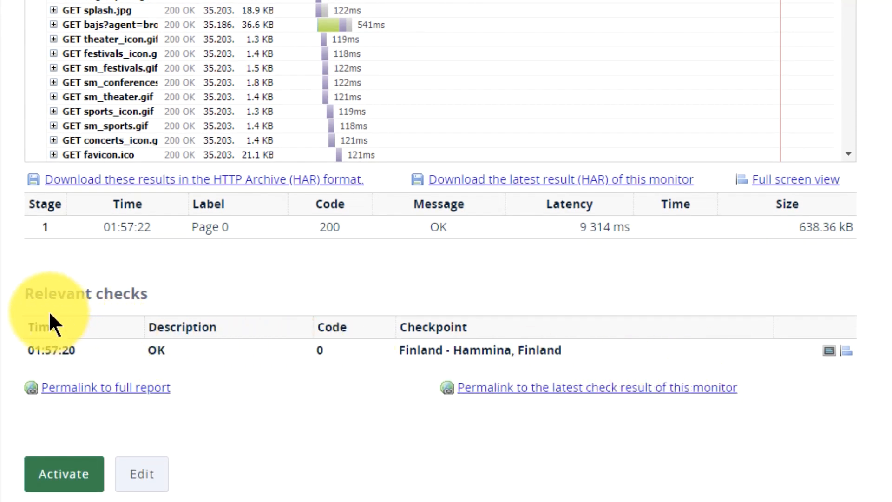
mouse_move(163, 355)
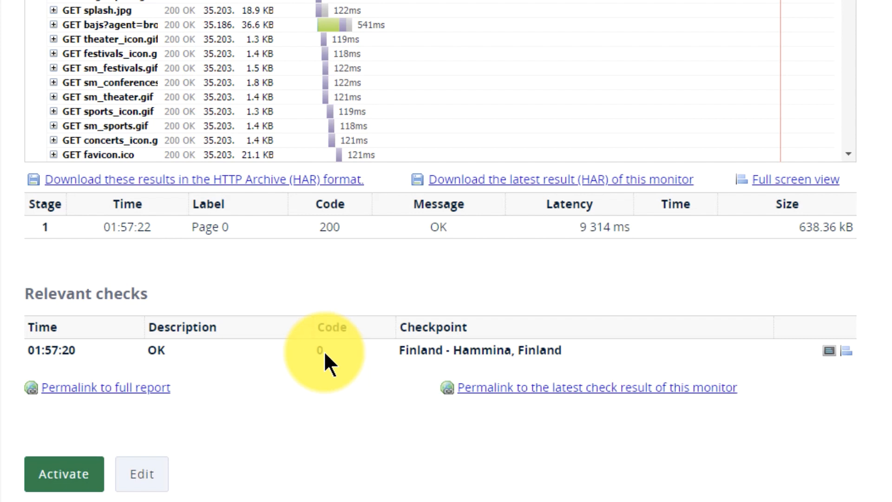
click(86, 476)
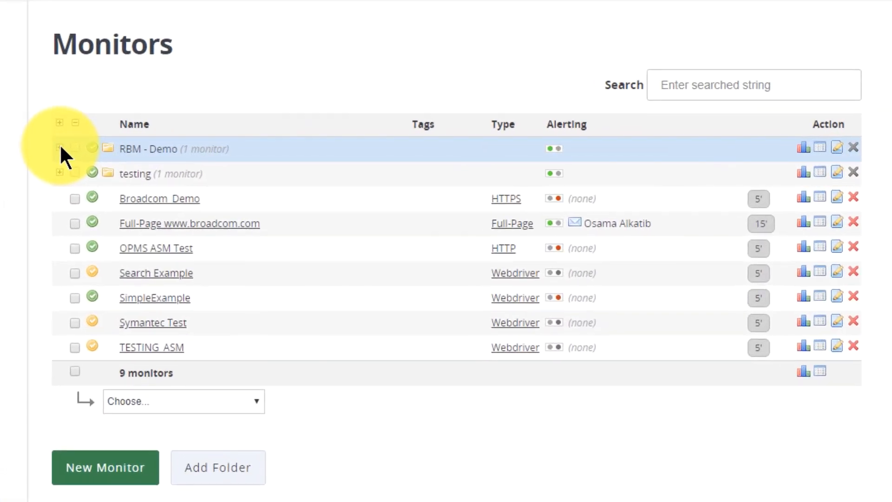
Step: Expand the RBM - Demo folder in the monitor list and open Tixchange_RBM_Test for editing
click(58, 147)
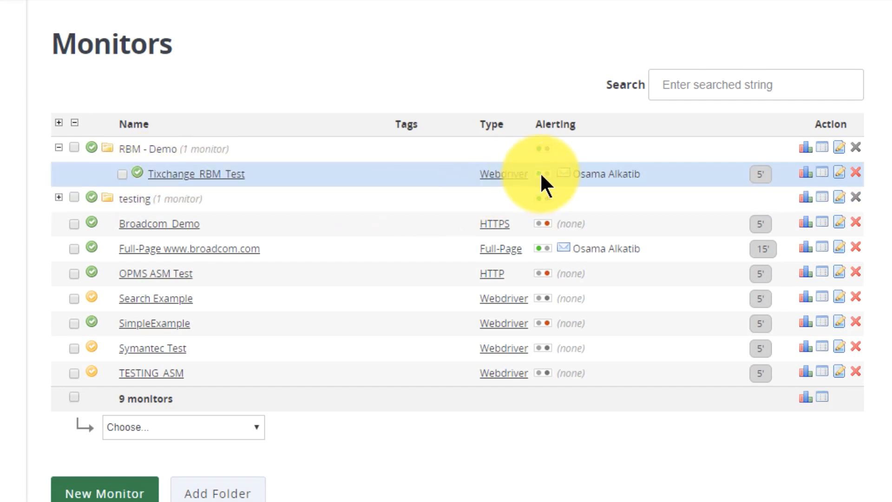
mouse_move(541, 175)
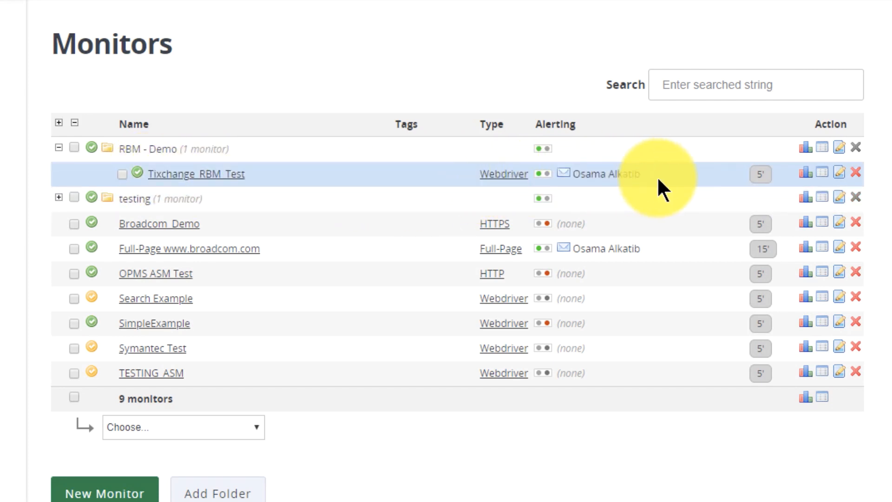
mouse_move(766, 177)
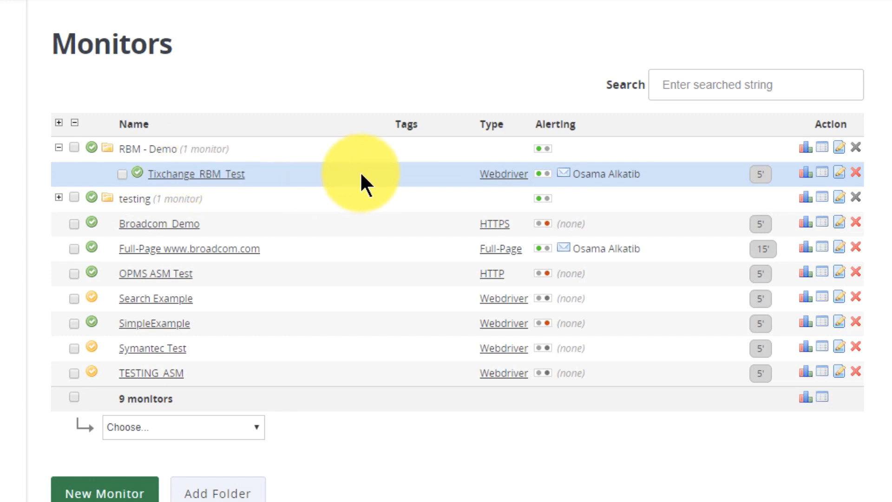
click(202, 182)
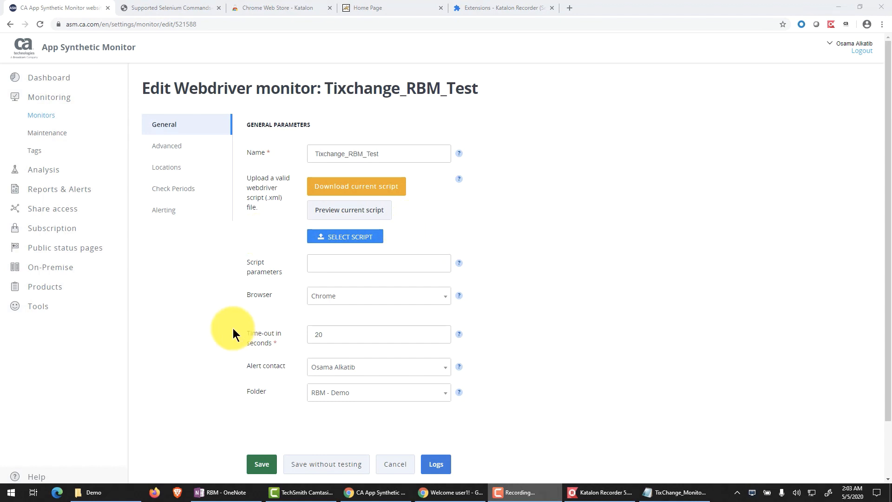
Step: Switch to the Demo folder in File Explorer and open TixChange_Monitor(masked).xml in Notepad side by side with TixChange_Monitor.xml
click(123, 492)
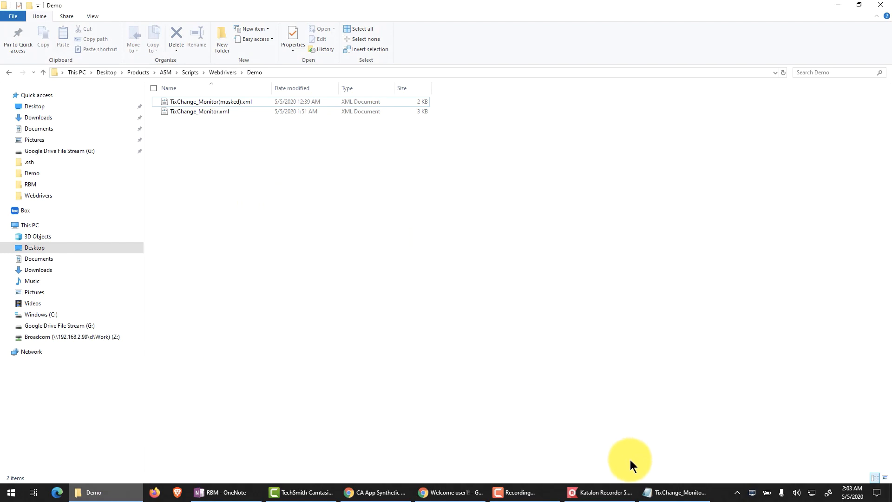
right_click(225, 104)
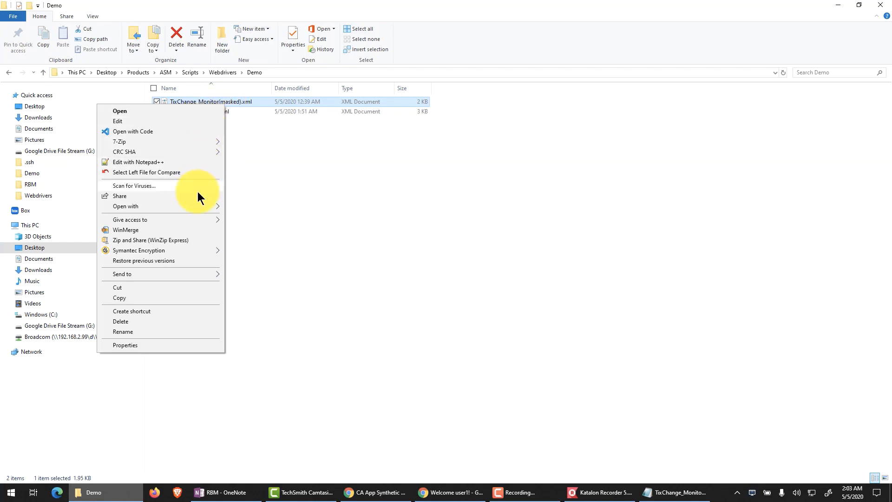
click(172, 120)
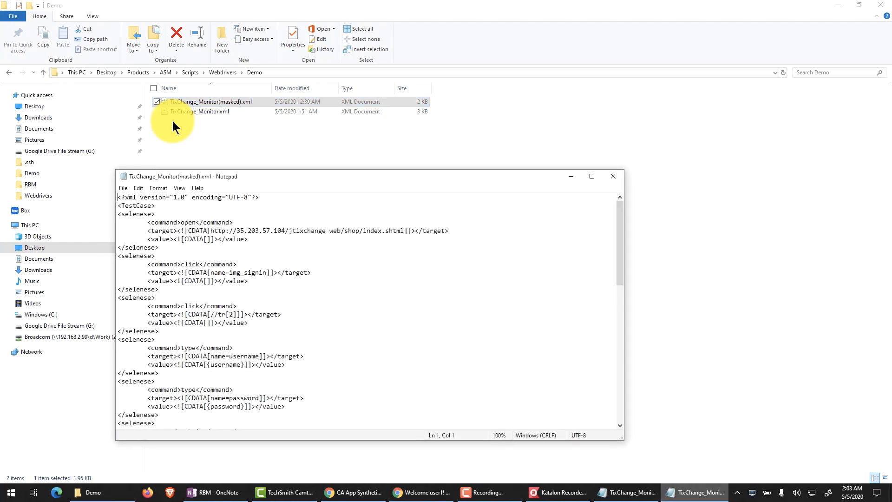
key(super+Right)
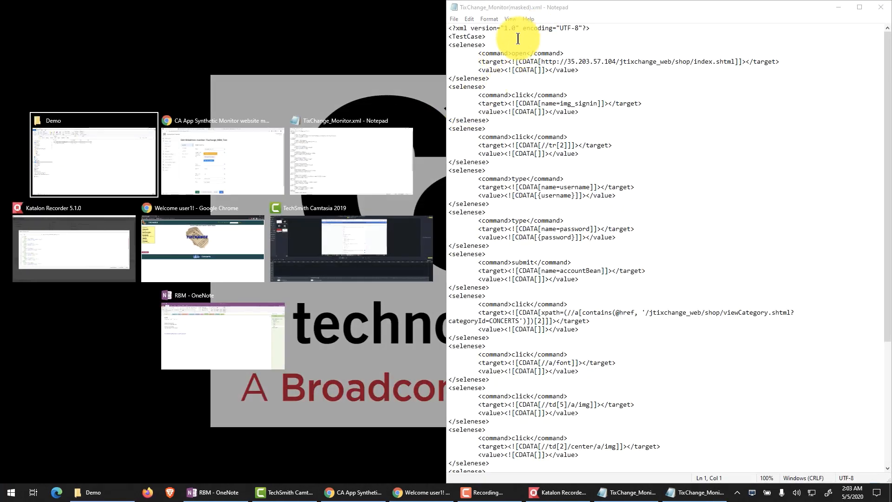
click(339, 150)
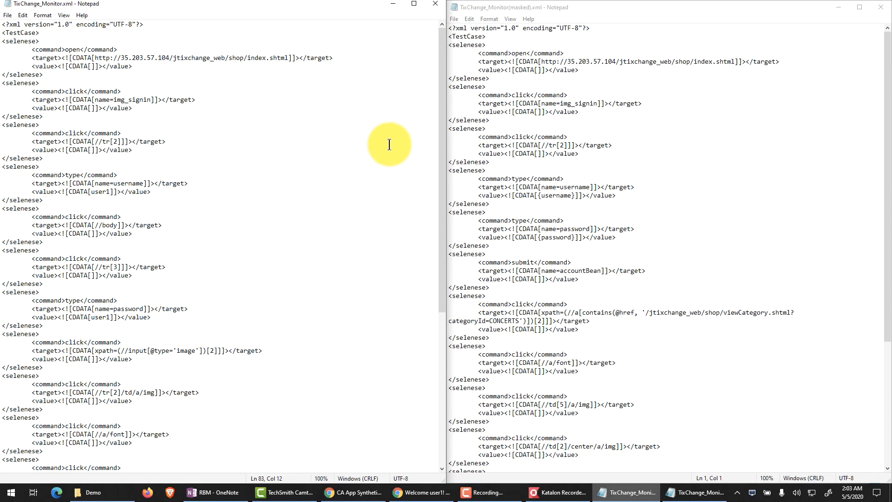
Step: Compare the username and password values in the original script with the {username} and {password} placeholders in the masked one, and minimize both files
click(293, 172)
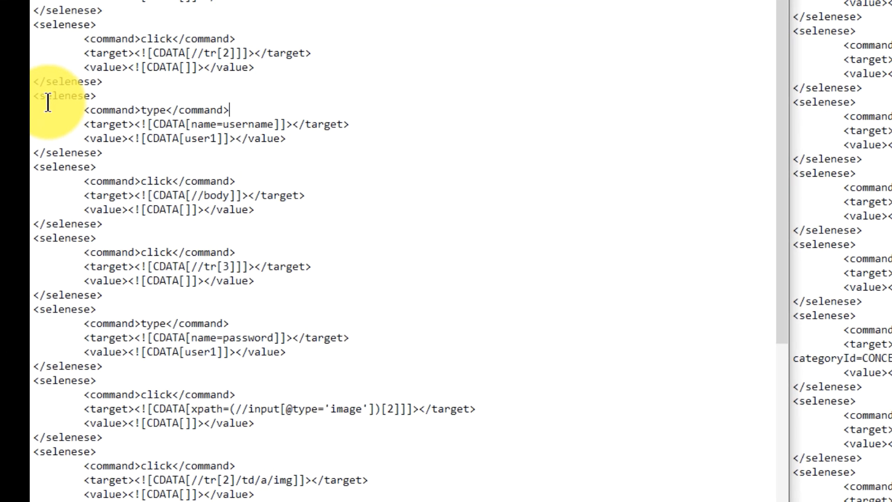
drag(61, 59, 454, 106)
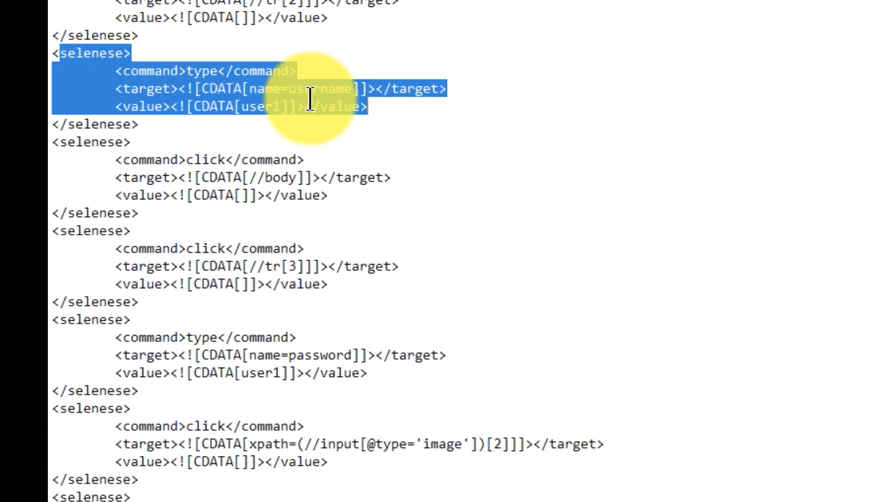
double_click(249, 105)
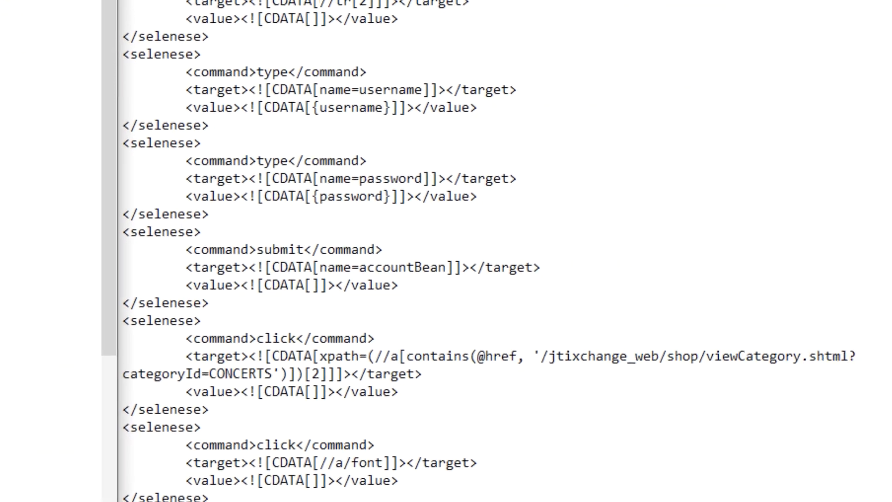
click(238, 108)
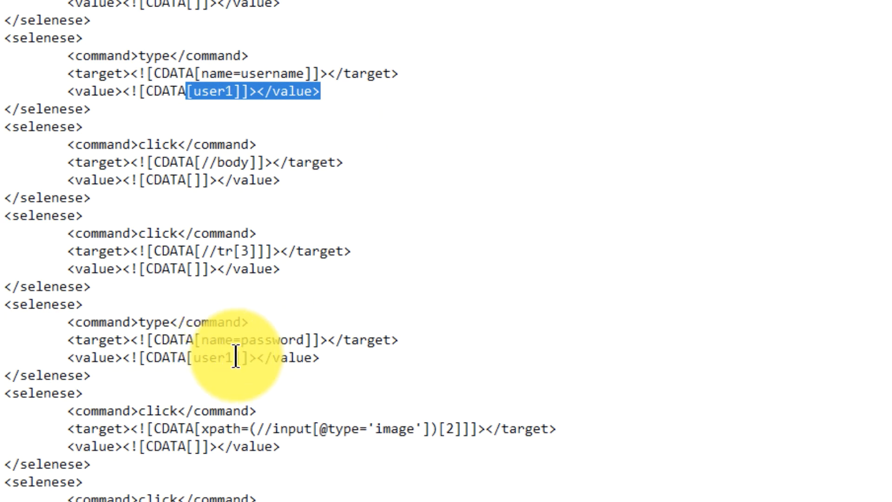
mouse_move(234, 356)
mouse_down()
mouse_move(207, 358)
mouse_move(218, 357)
mouse_up()
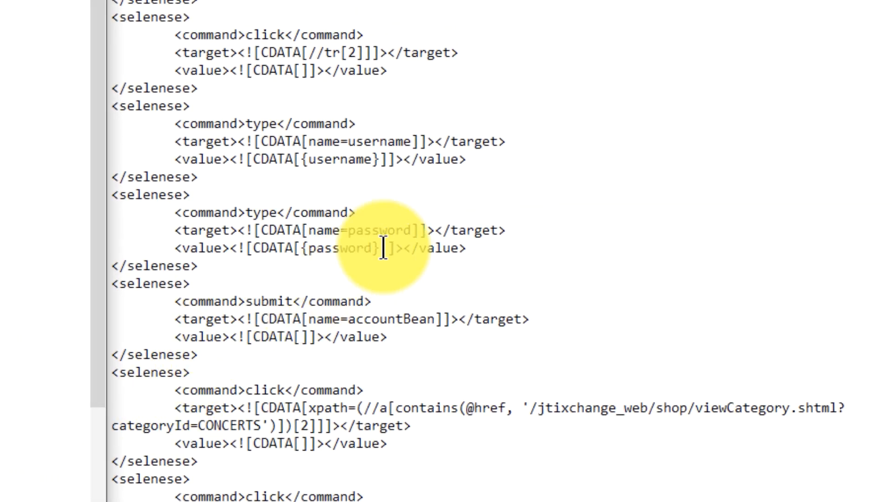
drag(382, 245, 299, 251)
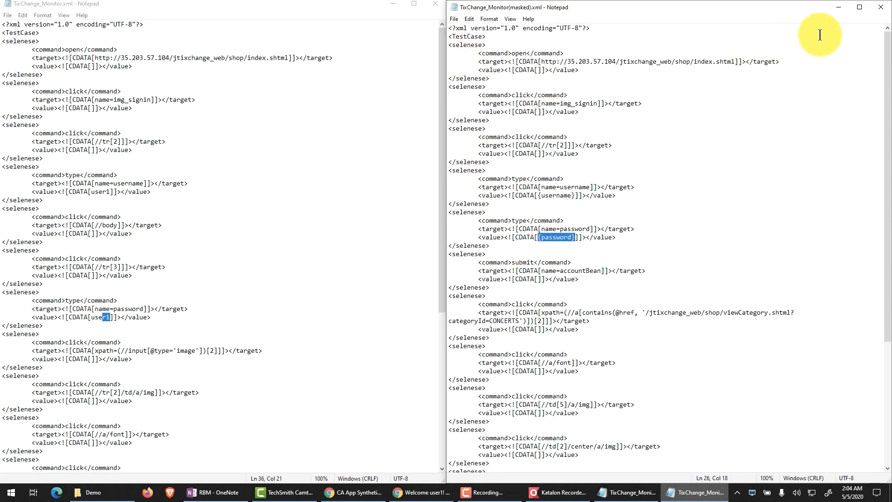
click(835, 9)
click(394, 6)
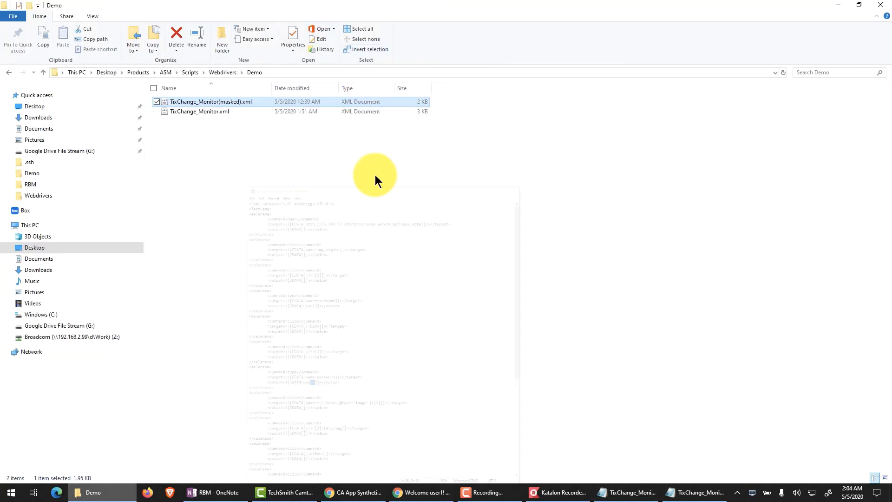
Step: Switch back to App Synthetic Monitor, upload TixChange_Monitor(masked).xml as the monitor's script, and preview the current script
mouse_move(356, 497)
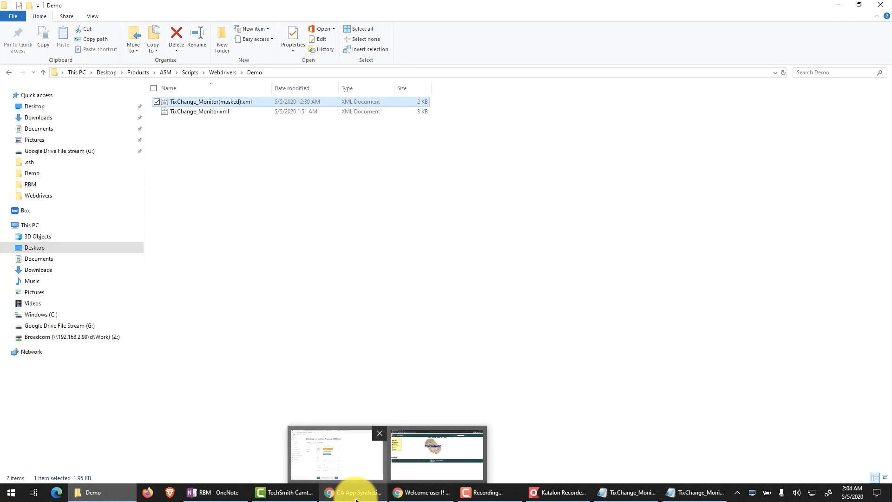
click(337, 448)
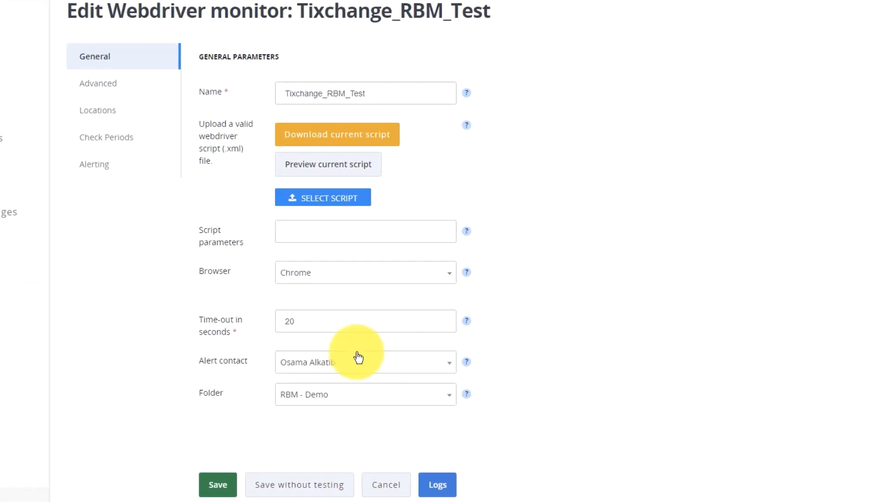
click(332, 203)
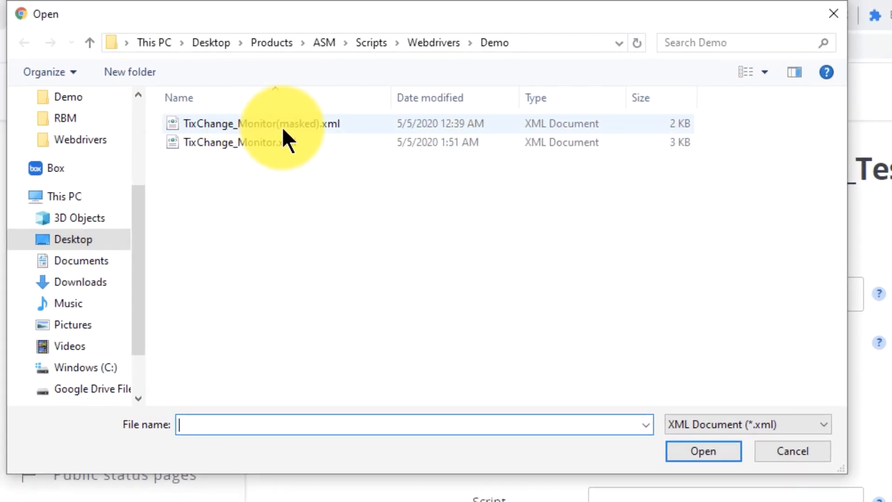
click(306, 126)
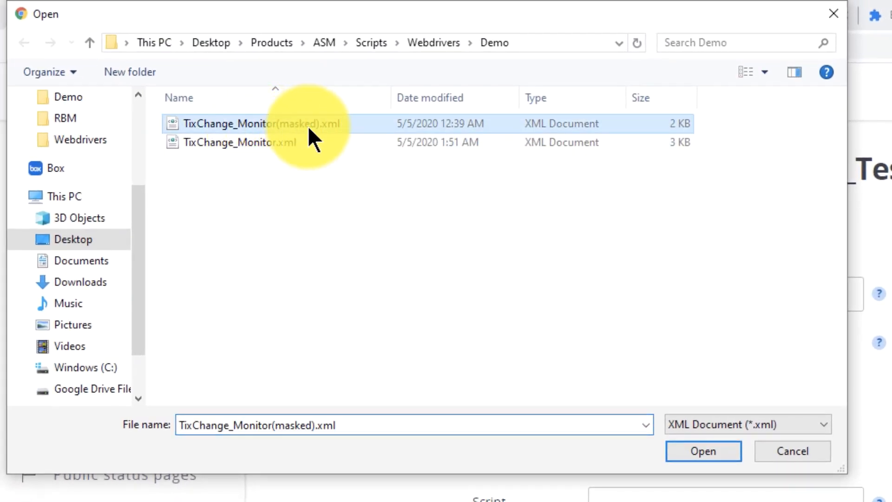
click(704, 451)
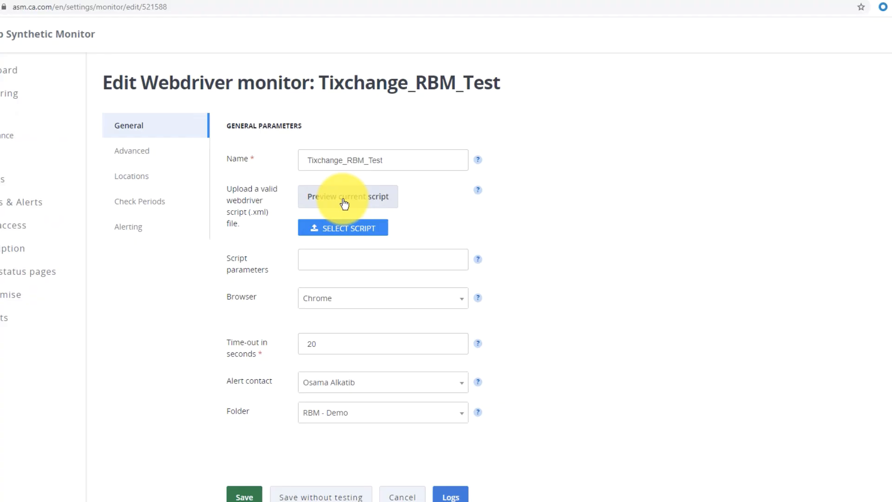
click(343, 203)
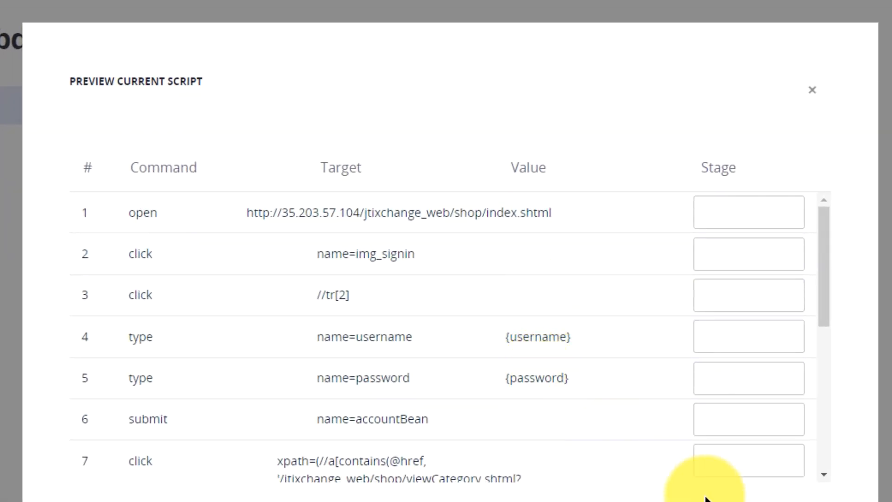
Step: Close the script preview and, in the monitor's advanced settings, enter user name user1, the account password and the Basic authentication type
click(769, 500)
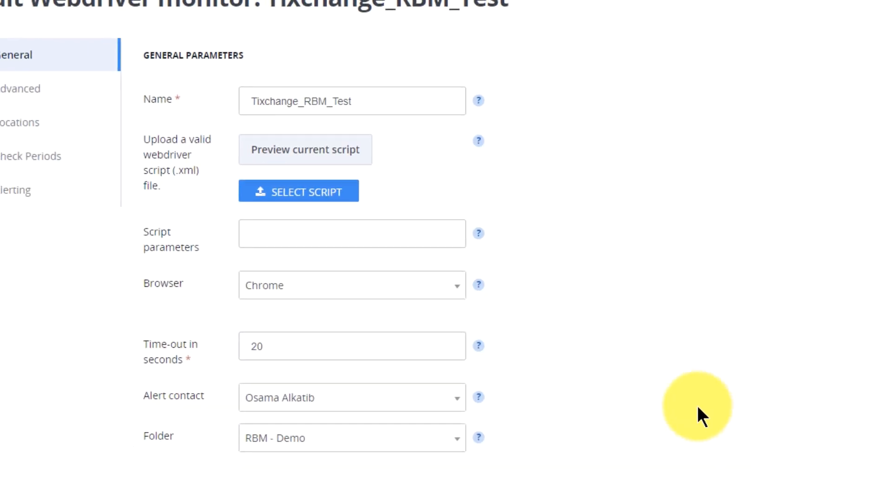
click(49, 94)
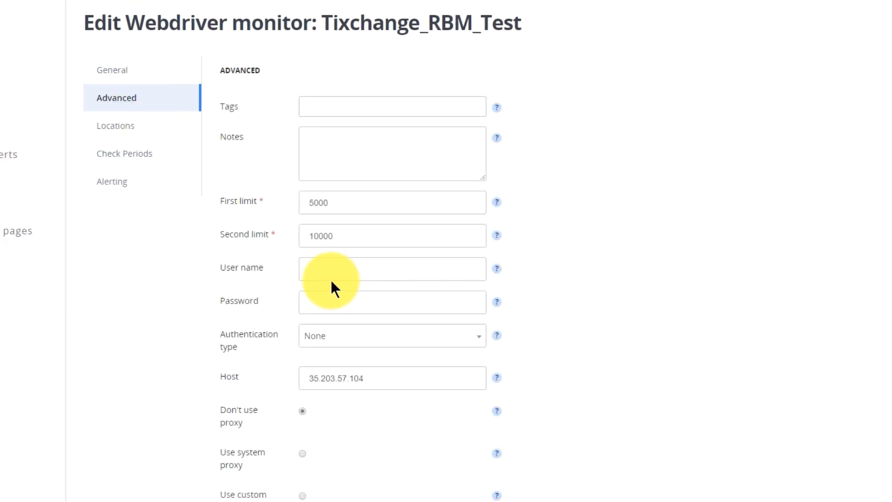
click(324, 269)
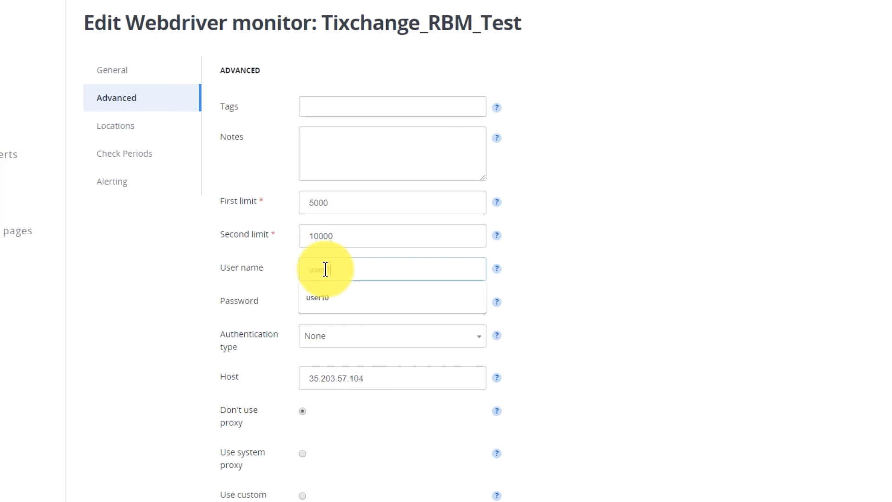
key(Tab)
text(••)
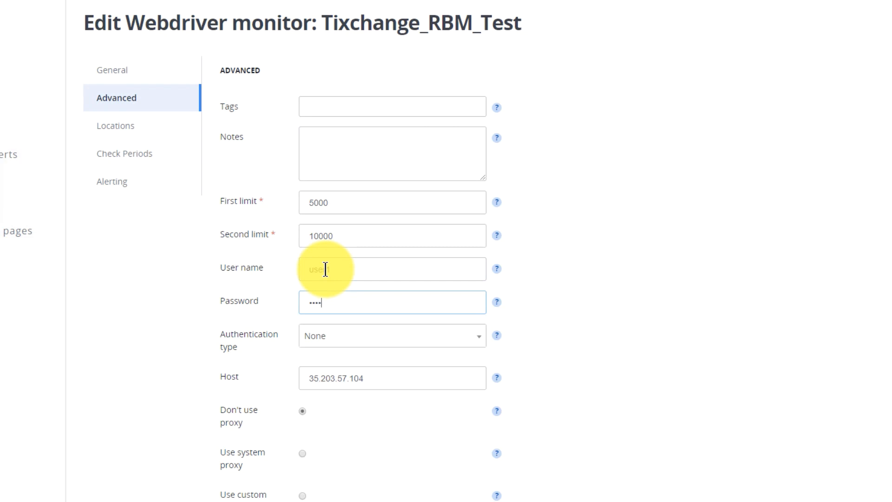
click(441, 344)
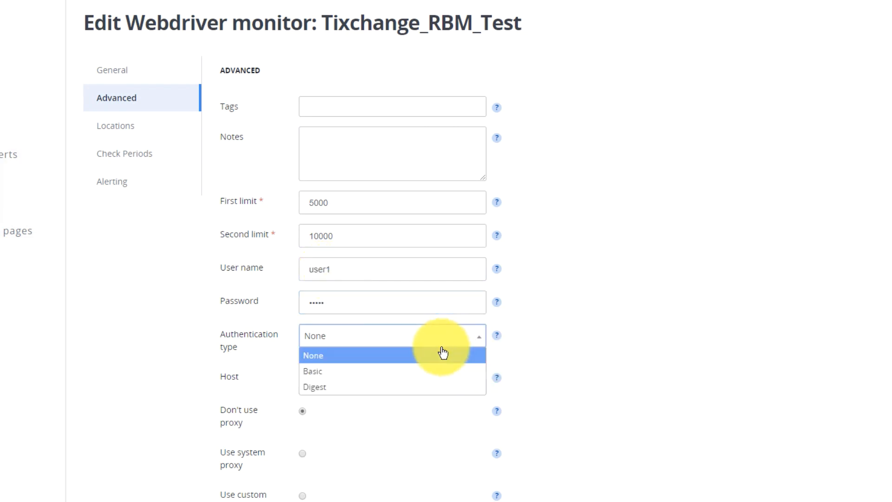
click(398, 380)
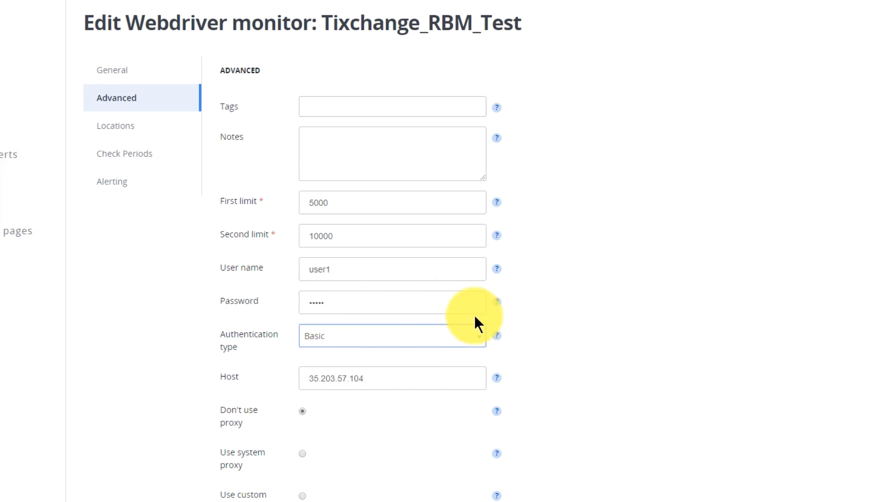
Step: Save Tixchange_RBM_Test so that its test runs, and dismiss the browser's offer to save the password
scroll(606, 321, down, 4)
scroll(604, 314, down, 7)
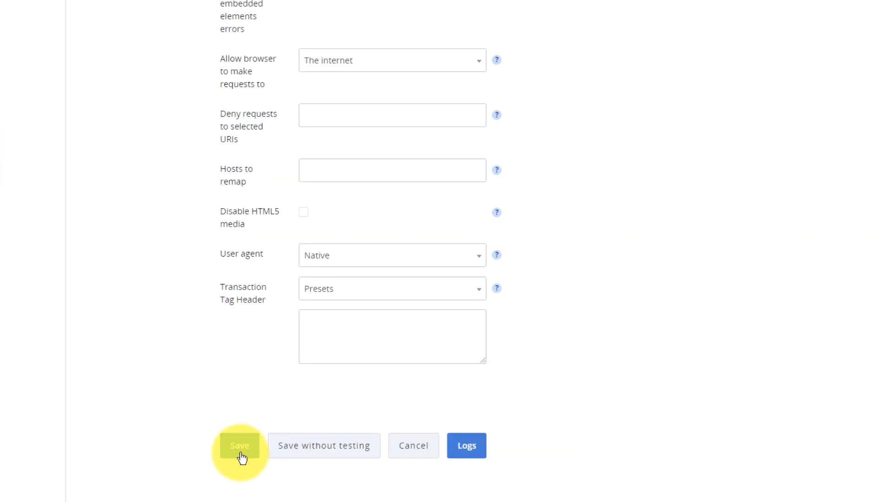
click(241, 454)
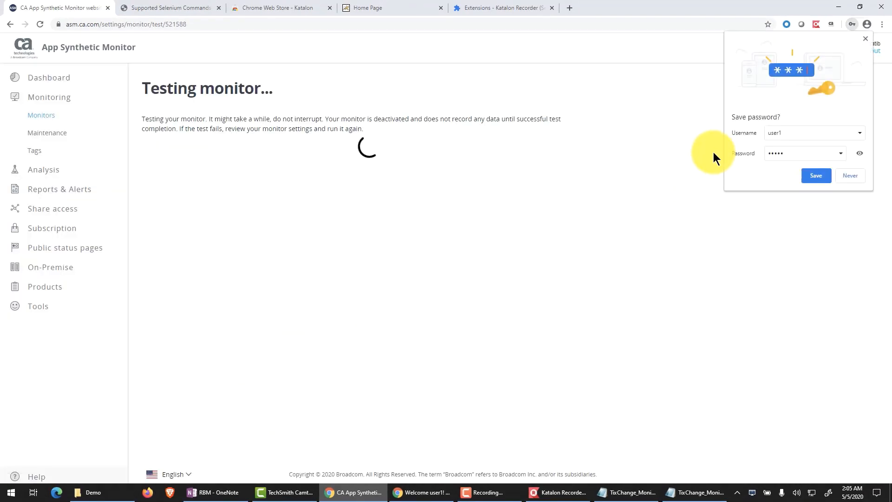
click(864, 39)
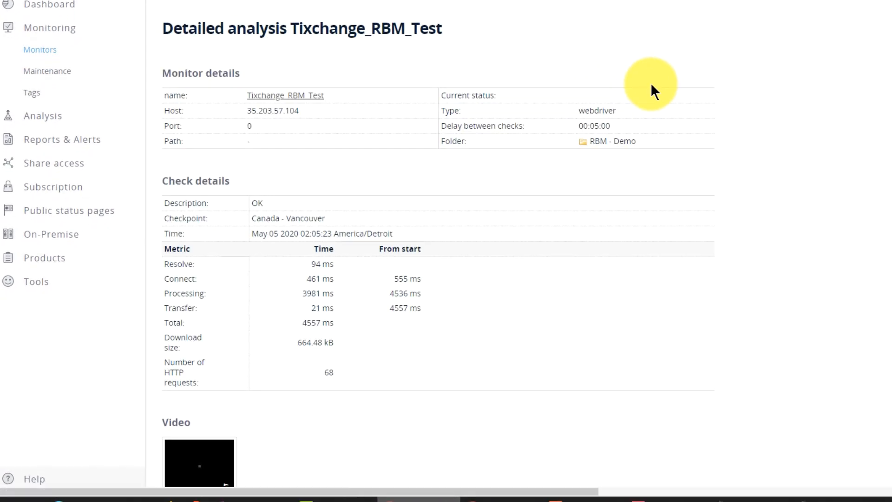
Step: Review the check details of the Tixchange_RBM_Test test, then play its browser video and close it
scroll(292, 167, down, 4)
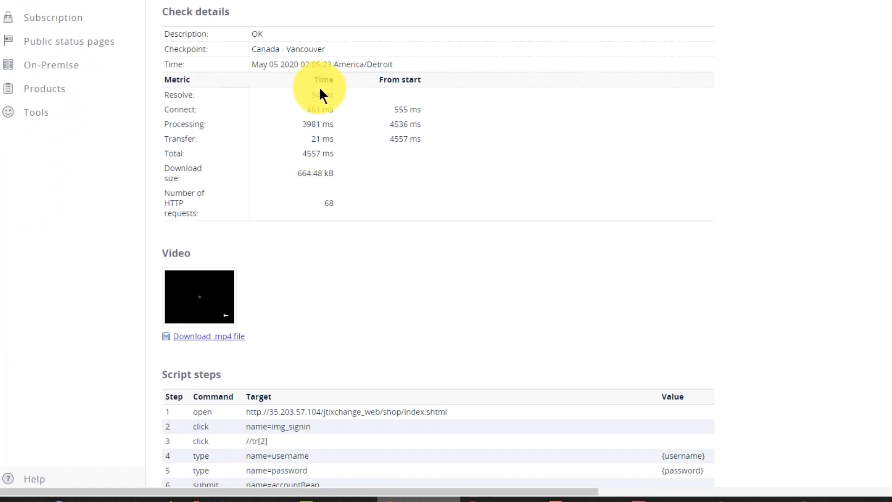
scroll(310, 235, down, 1)
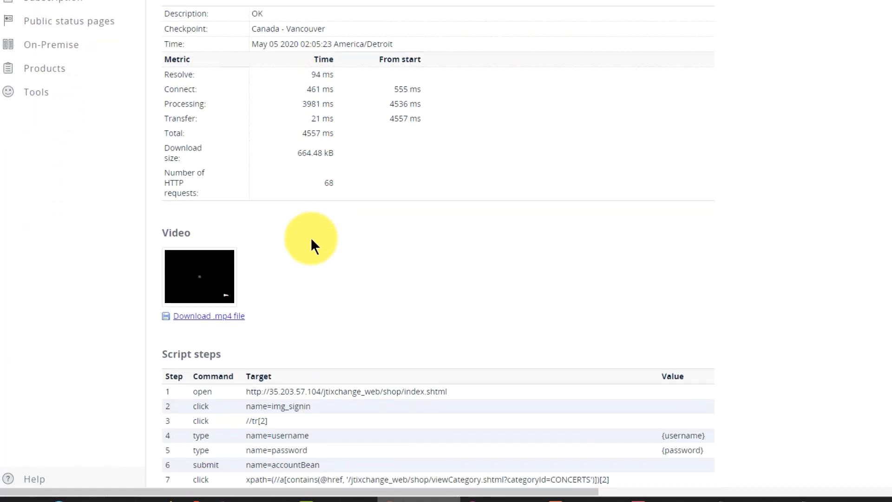
scroll(311, 240, down, 1)
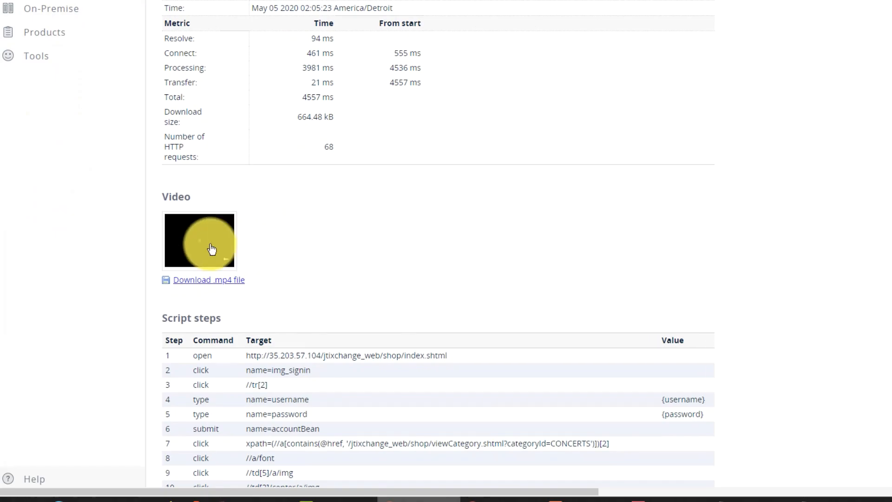
click(192, 242)
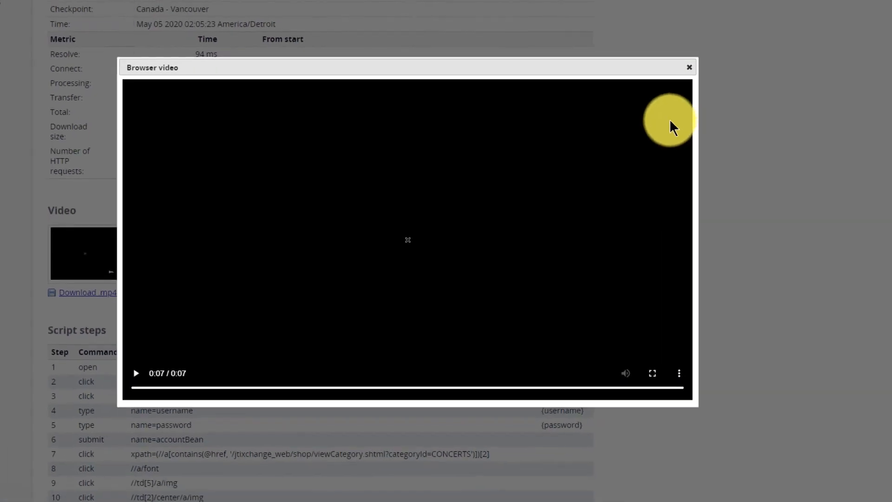
click(686, 69)
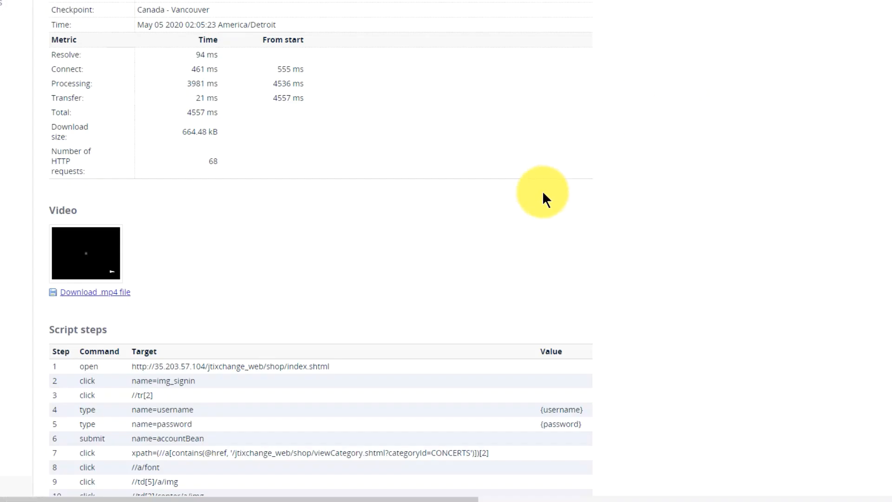
Step: Look over the waterfall and relevant checks of the test result and activate the monitor
scroll(542, 191, down, 10)
scroll(542, 191, down, 9)
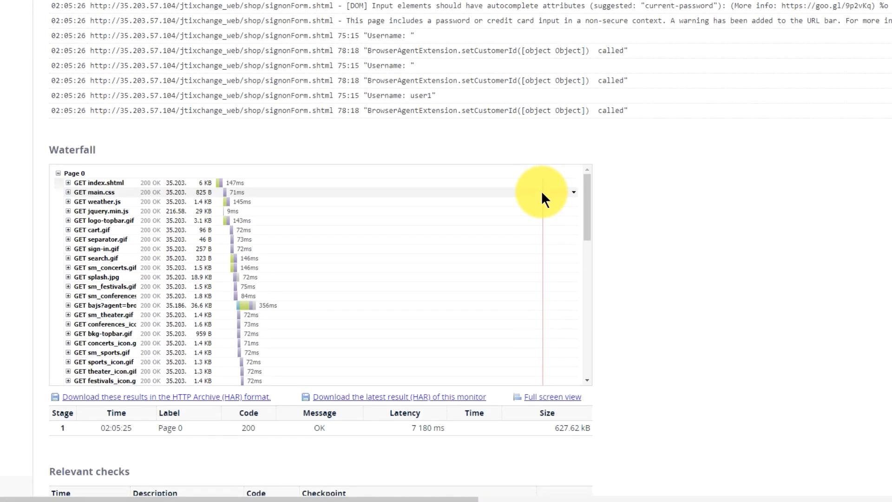
click(75, 420)
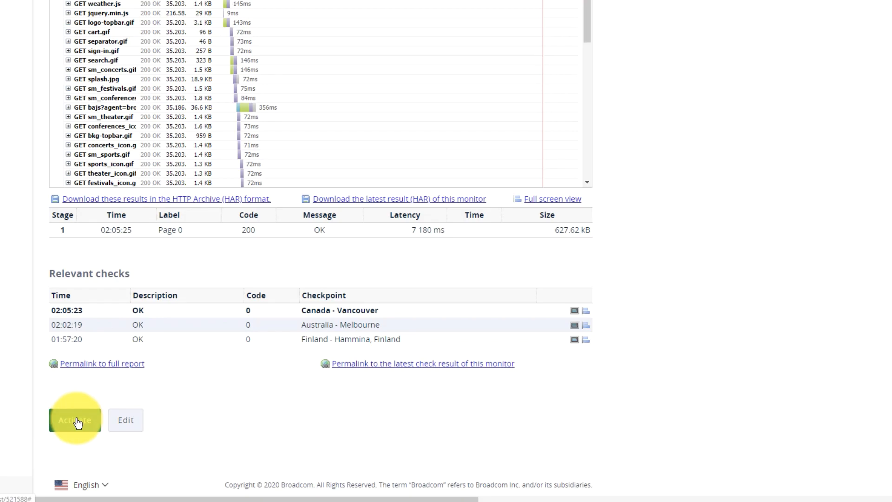